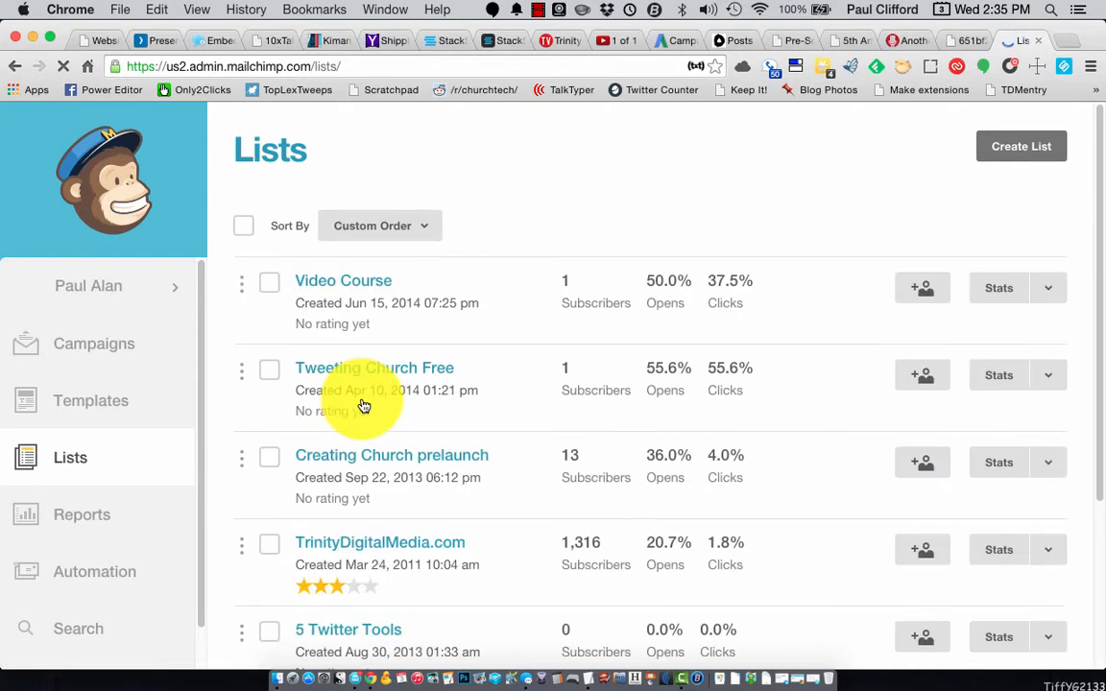
- Open the "5 church video tools" list's subscriber groups and start creating a new group set
scroll(363, 401, "down", 5)
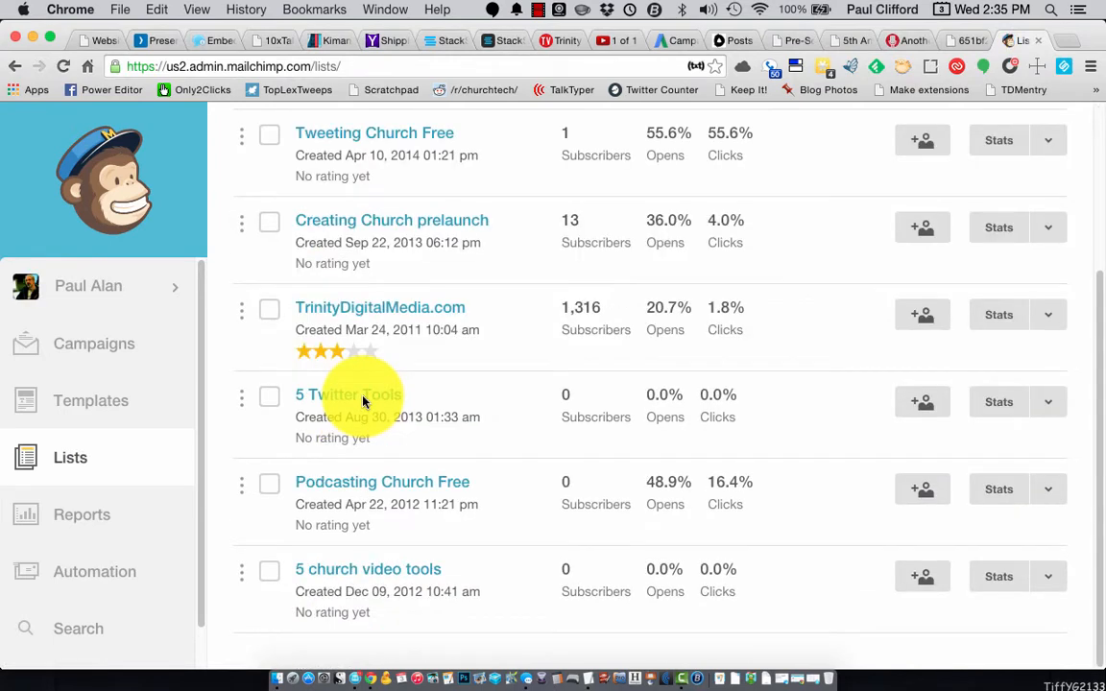
left_click(376, 572)
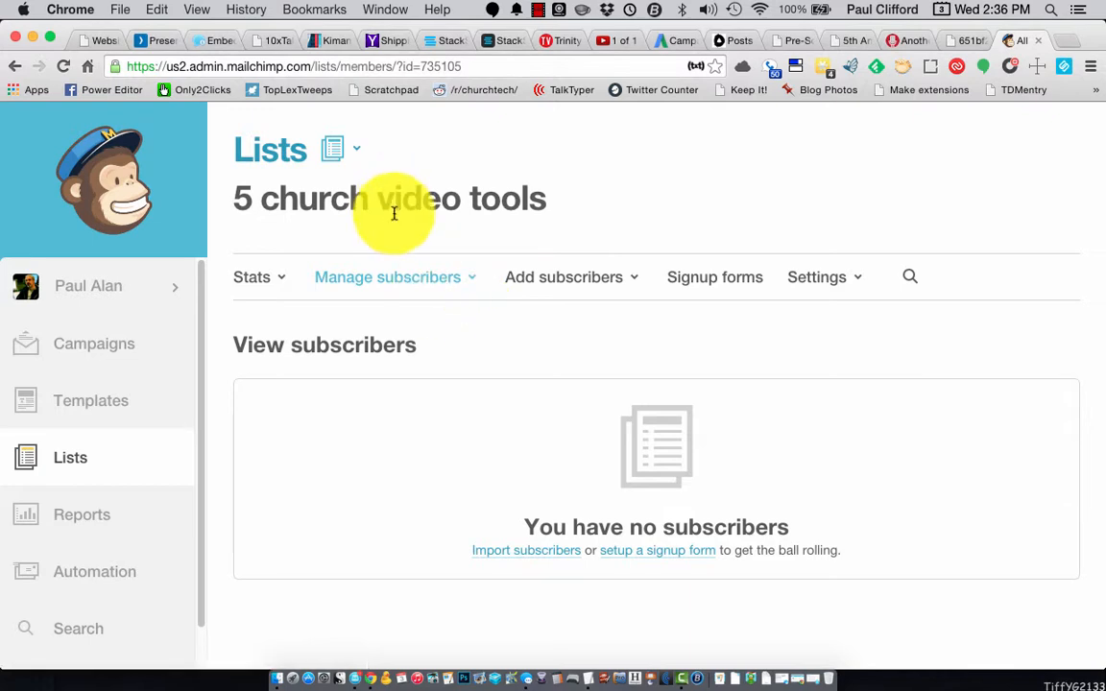
left_click(441, 284)
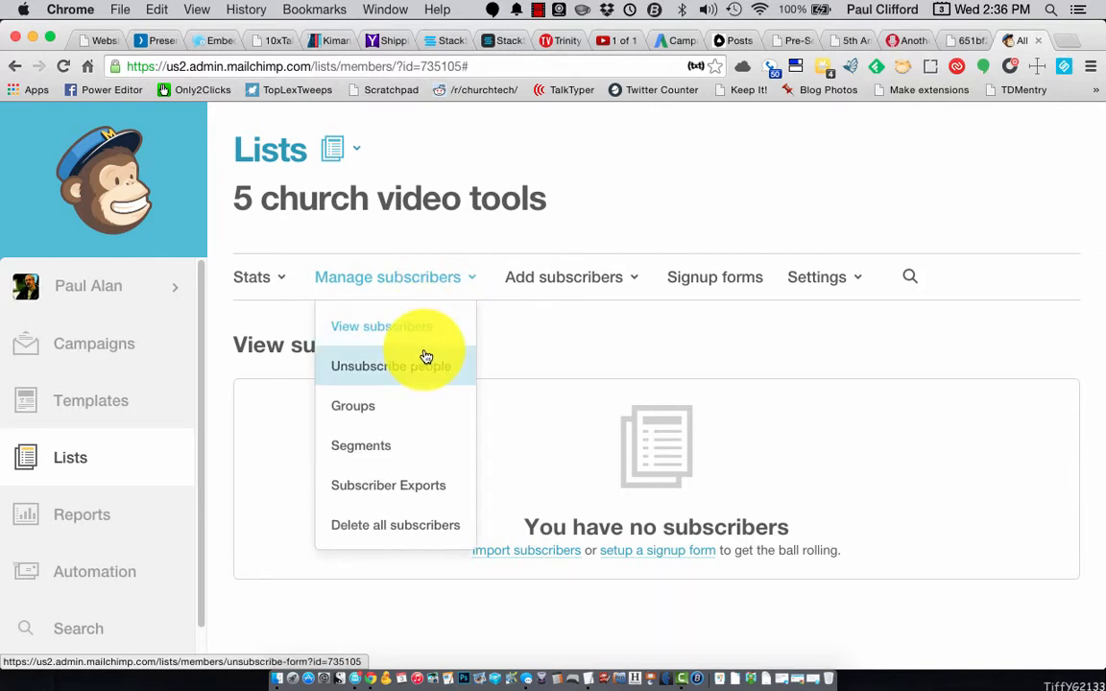
left_click(383, 419)
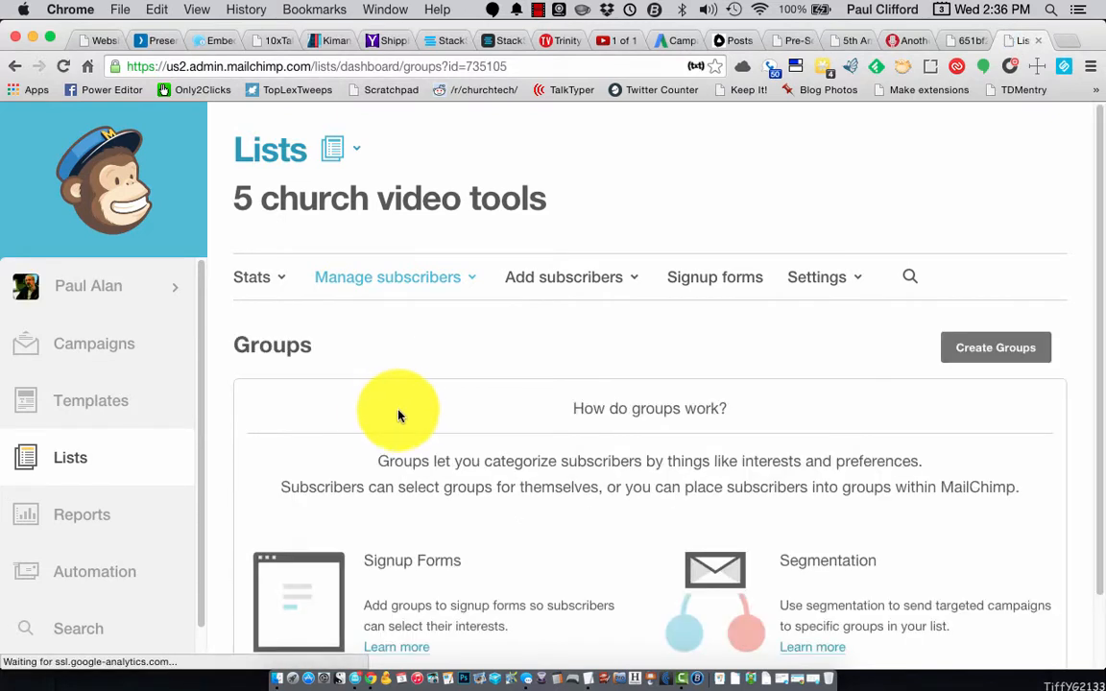
left_click(998, 347)
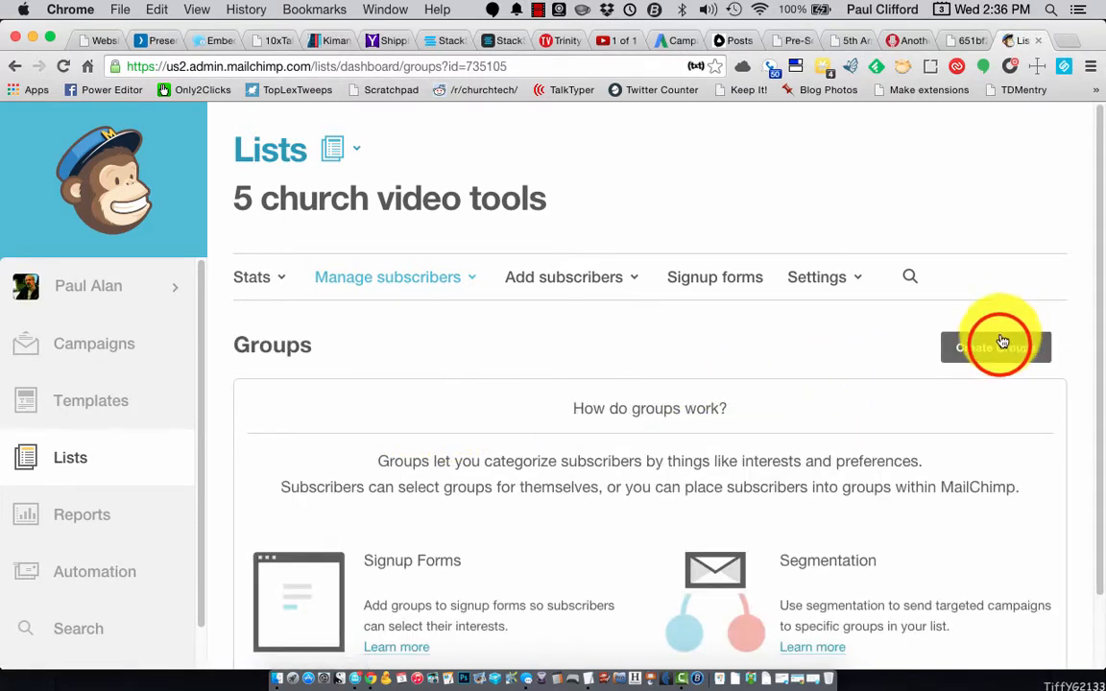
- Set the group options to show as radio buttons on the signup form, so people can select just one
scroll(614, 432, "down", 4)
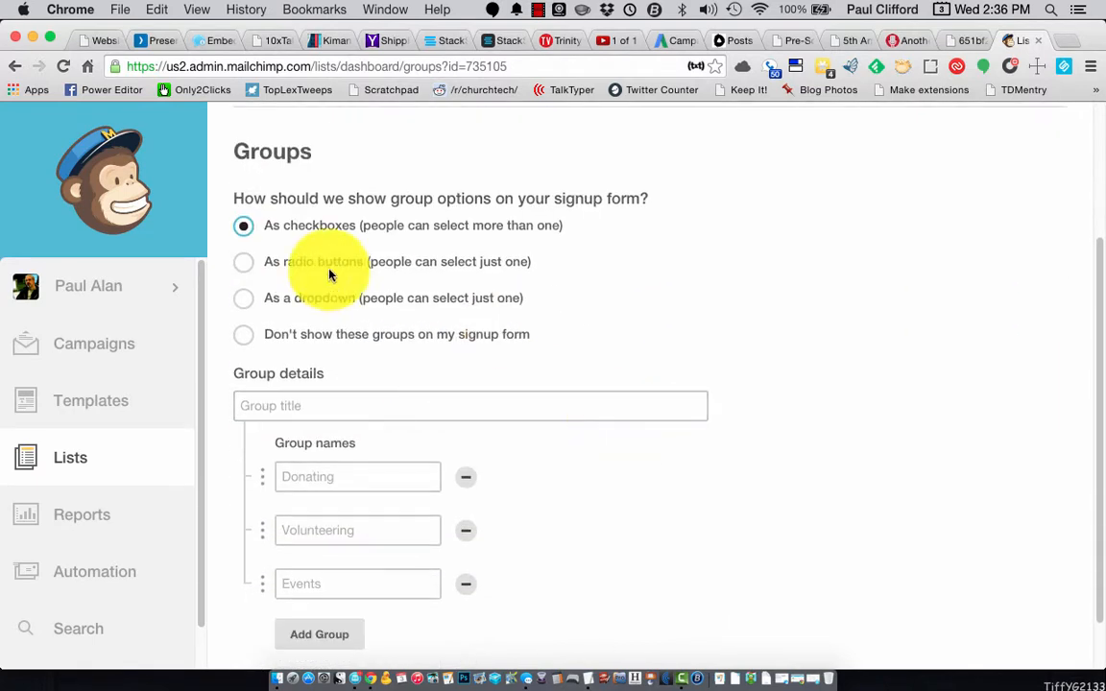
left_click(248, 339)
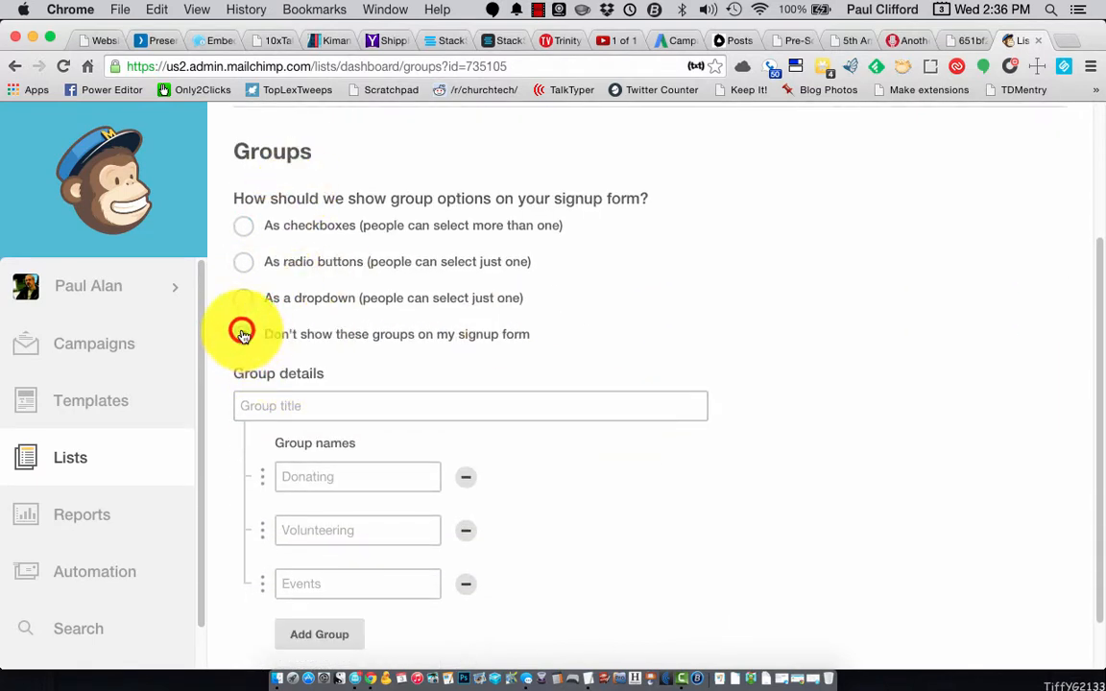
left_click(245, 302)
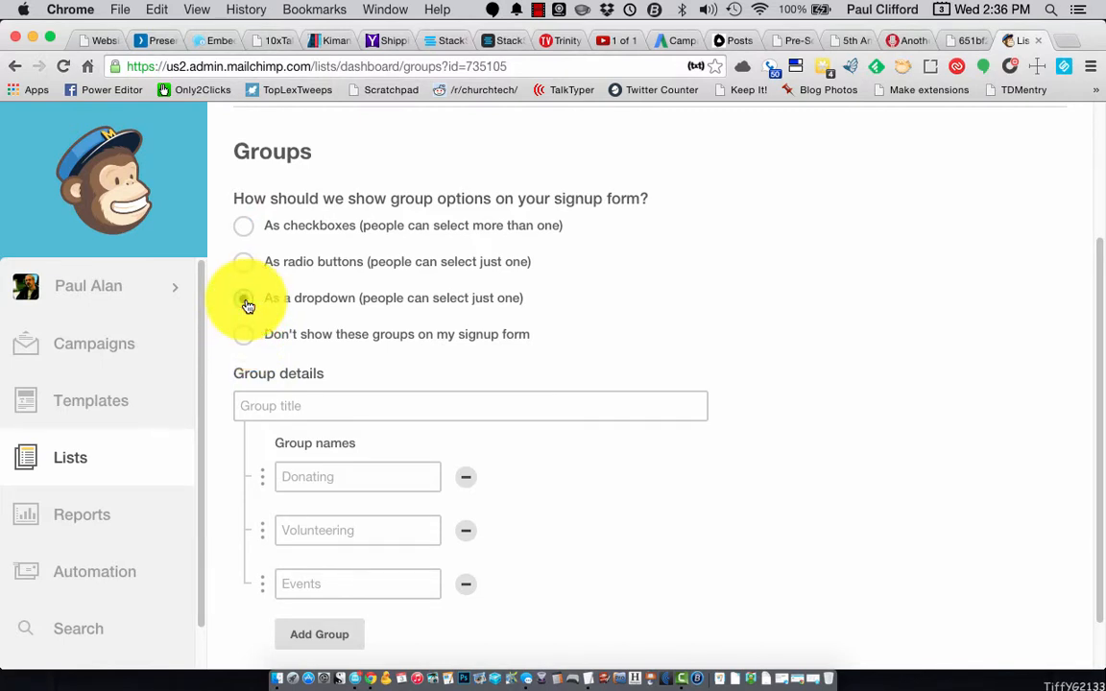
left_click(241, 260)
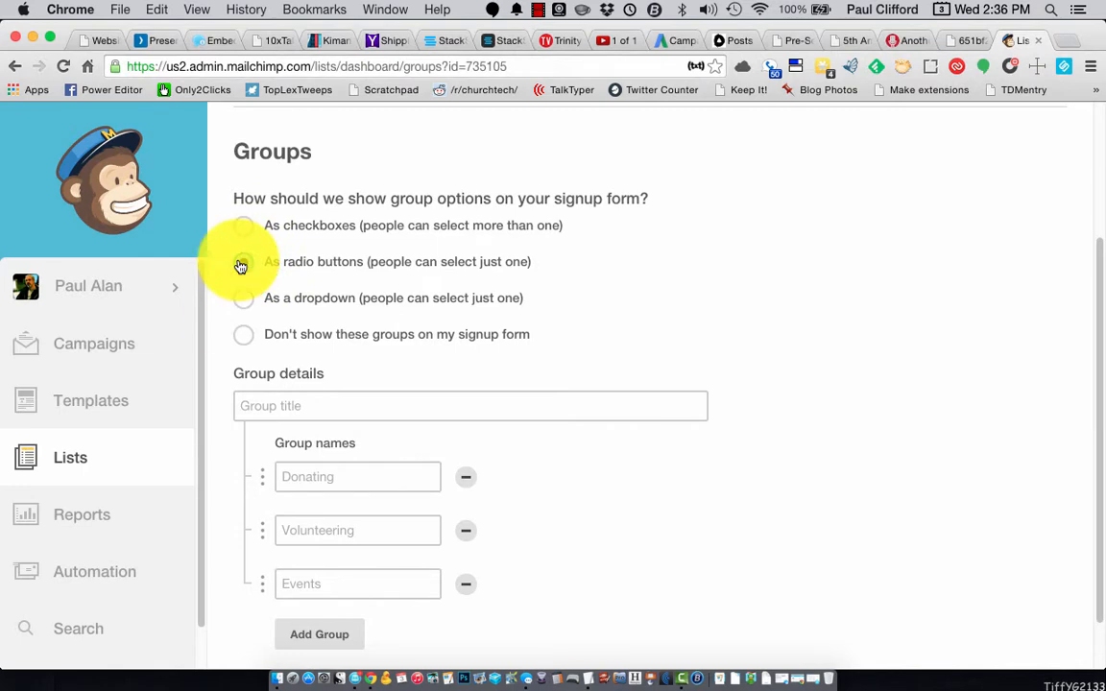
left_click(235, 315)
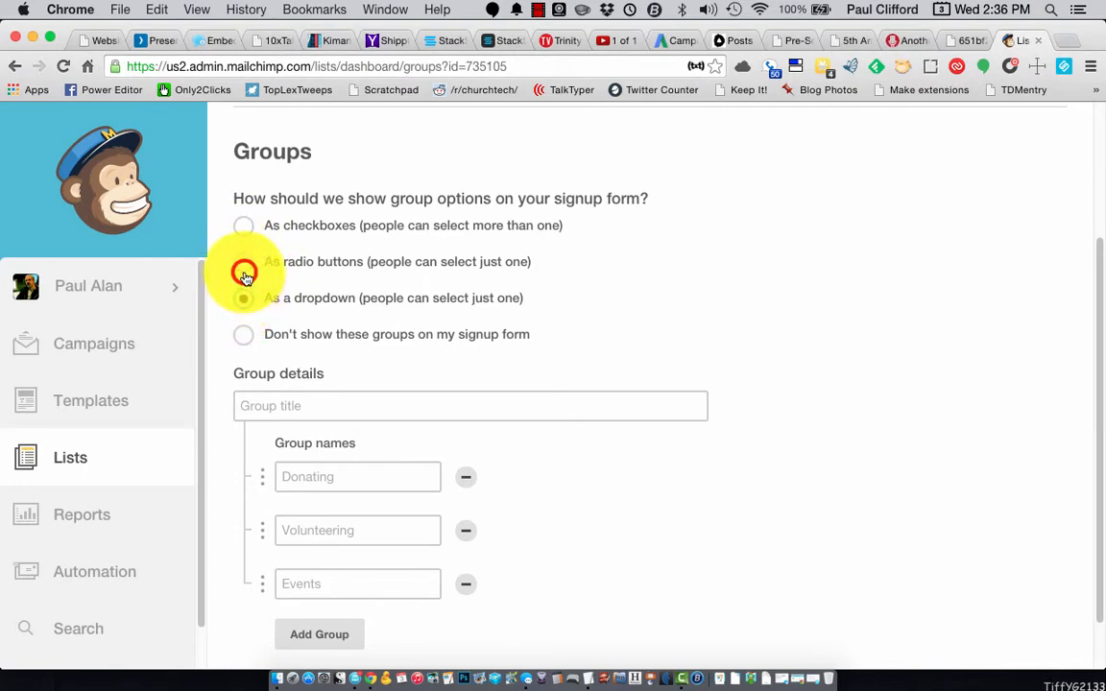
left_click(244, 273)
left_click(245, 296)
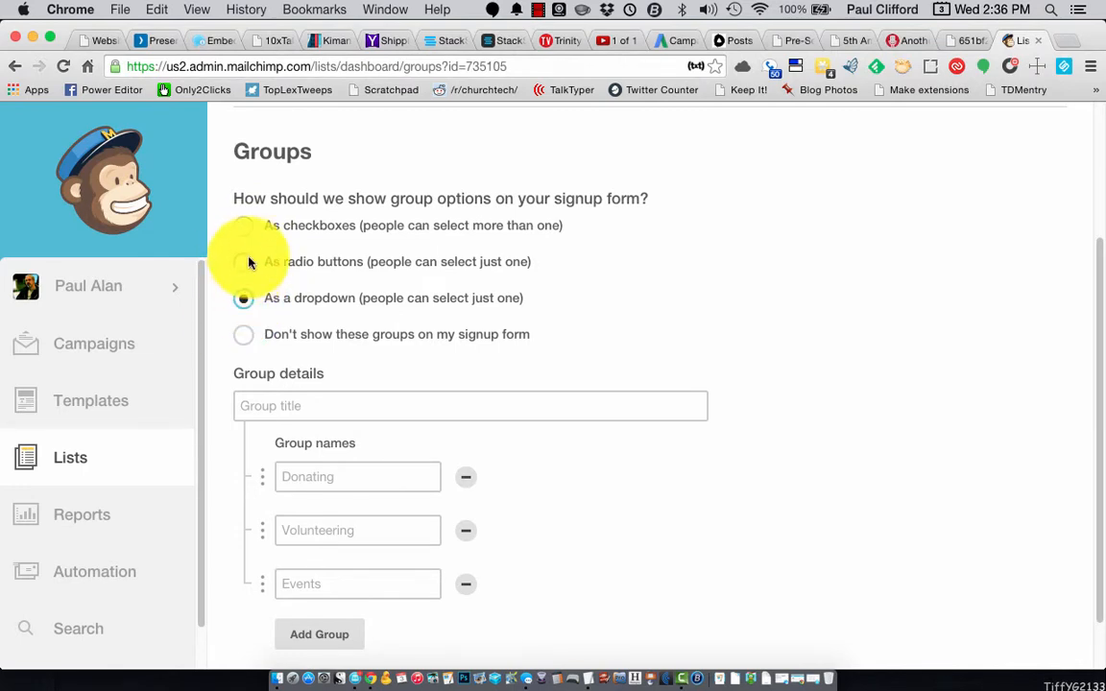
left_click(245, 226)
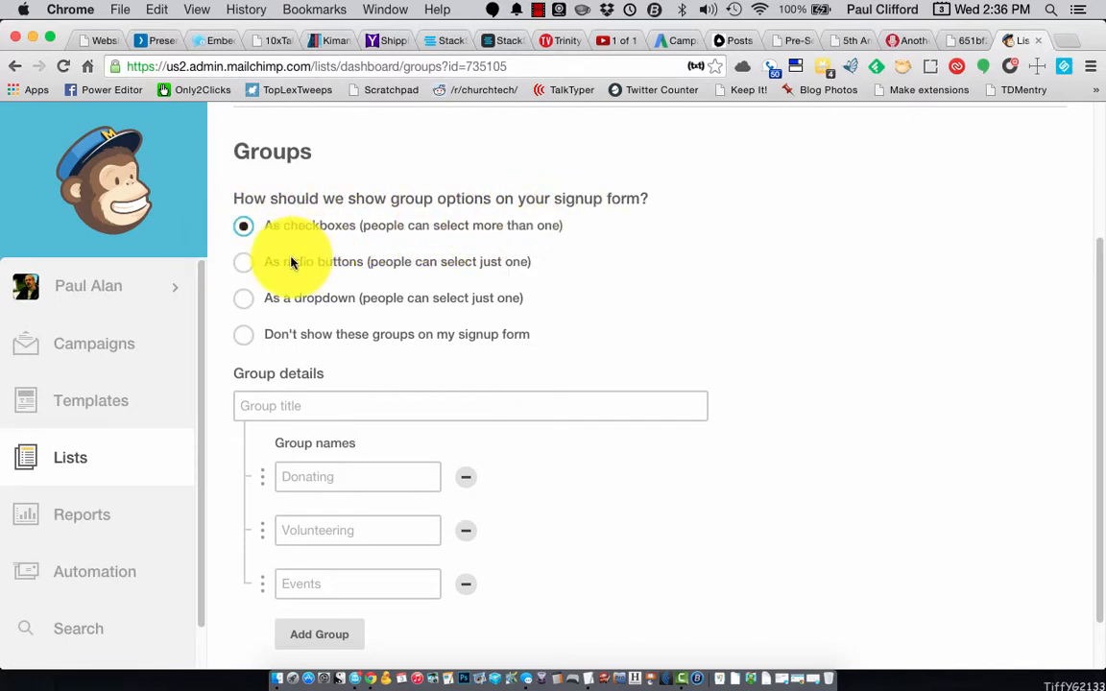
left_click(243, 267)
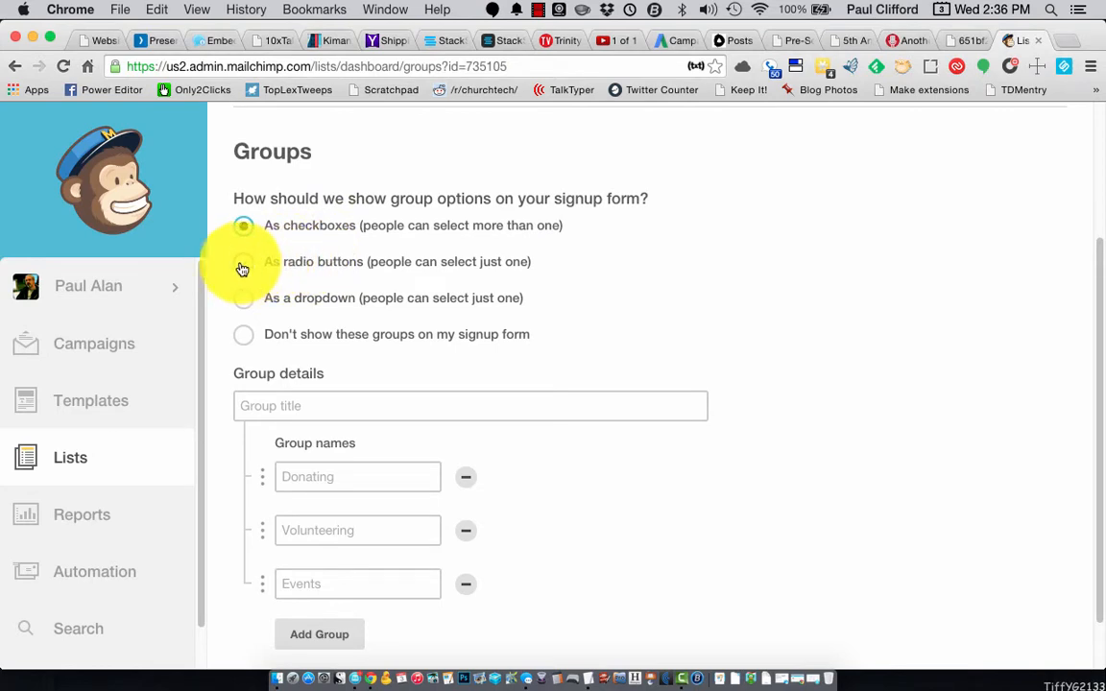
left_click(242, 266)
- Enter "RSS FEED?" as the group title
left_click(304, 404)
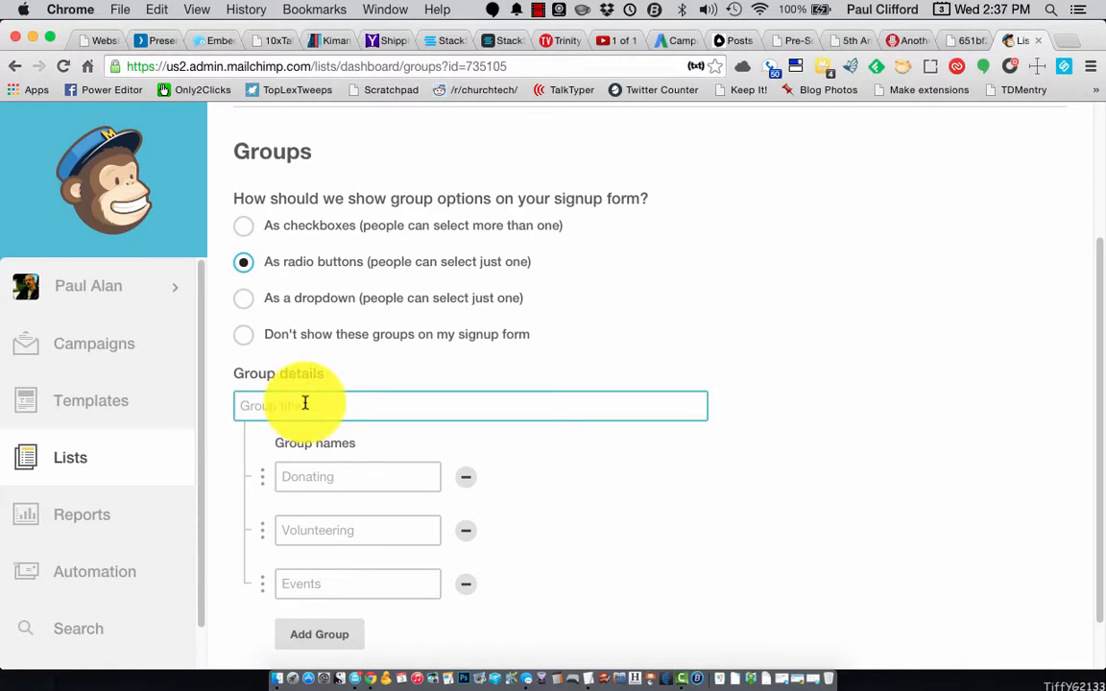
type("RS")
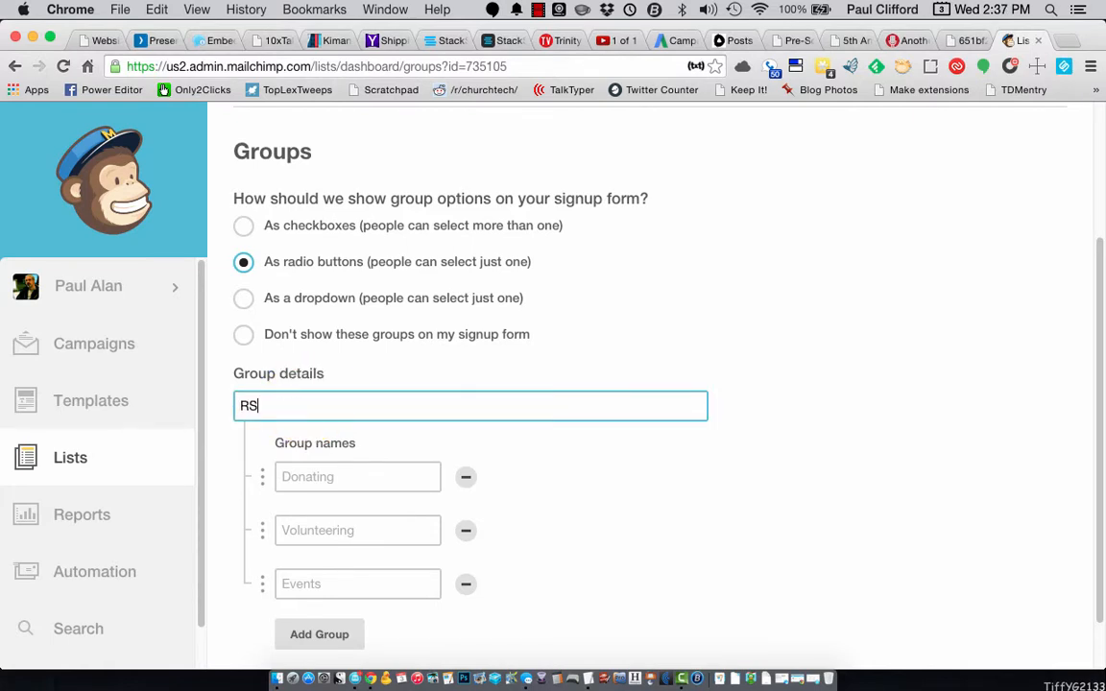
type("S FEED?")
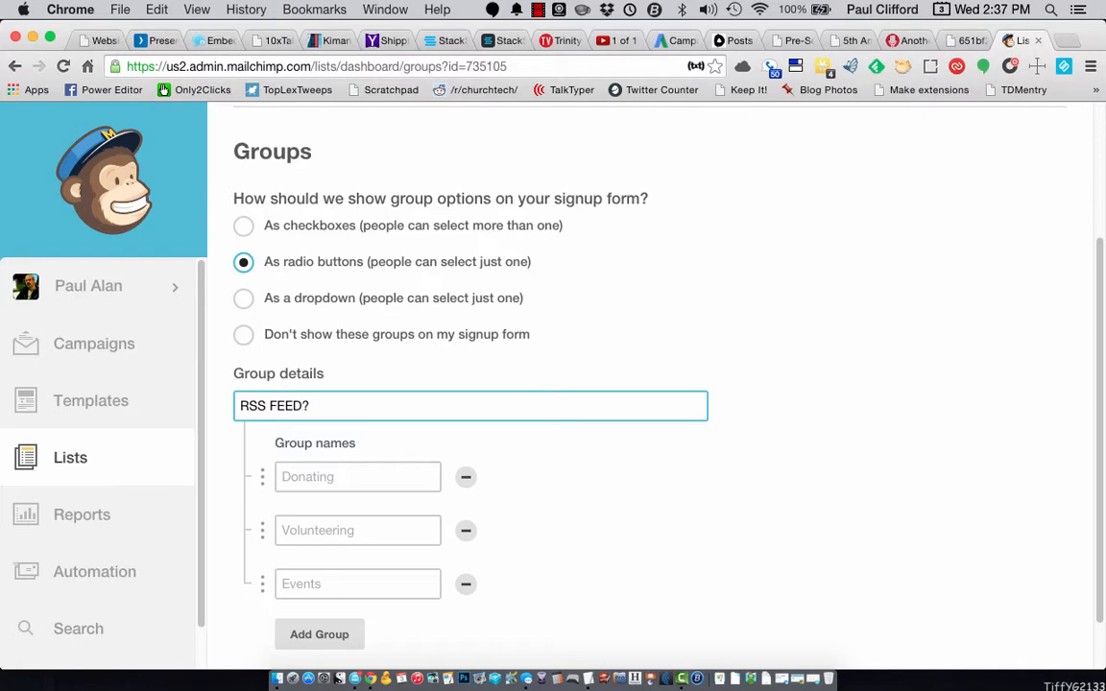
left_click(301, 478)
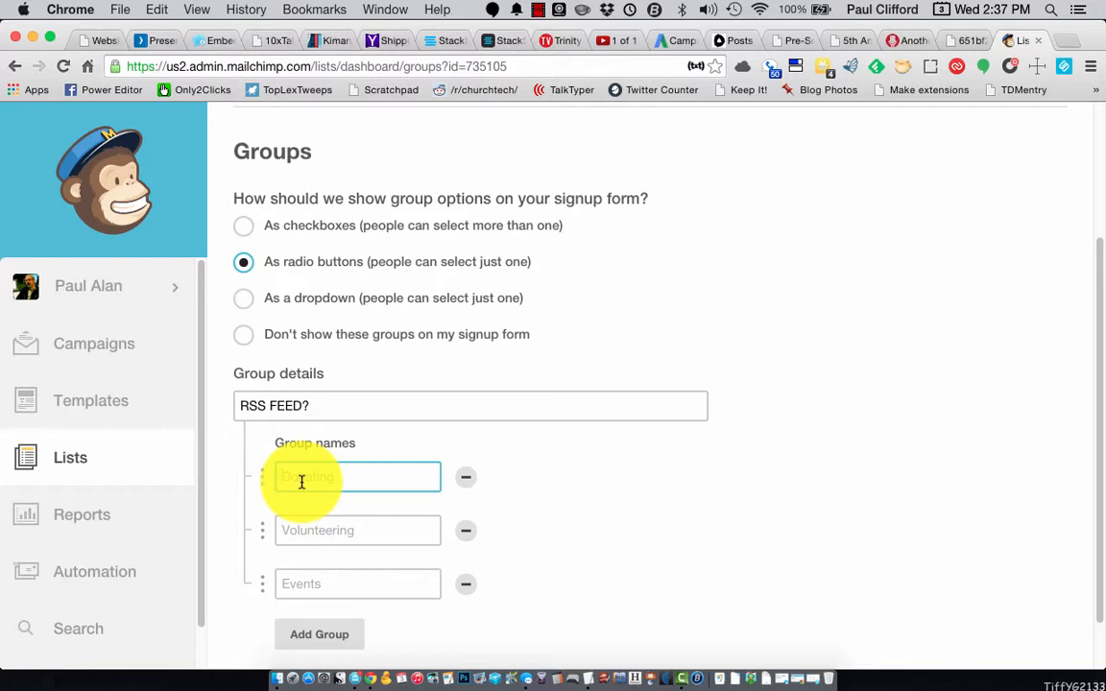
- Replace the group title with "Would you like to get updates of all new content on my blog?"
left_click(316, 402)
left_click_drag(316, 402, 96, 401)
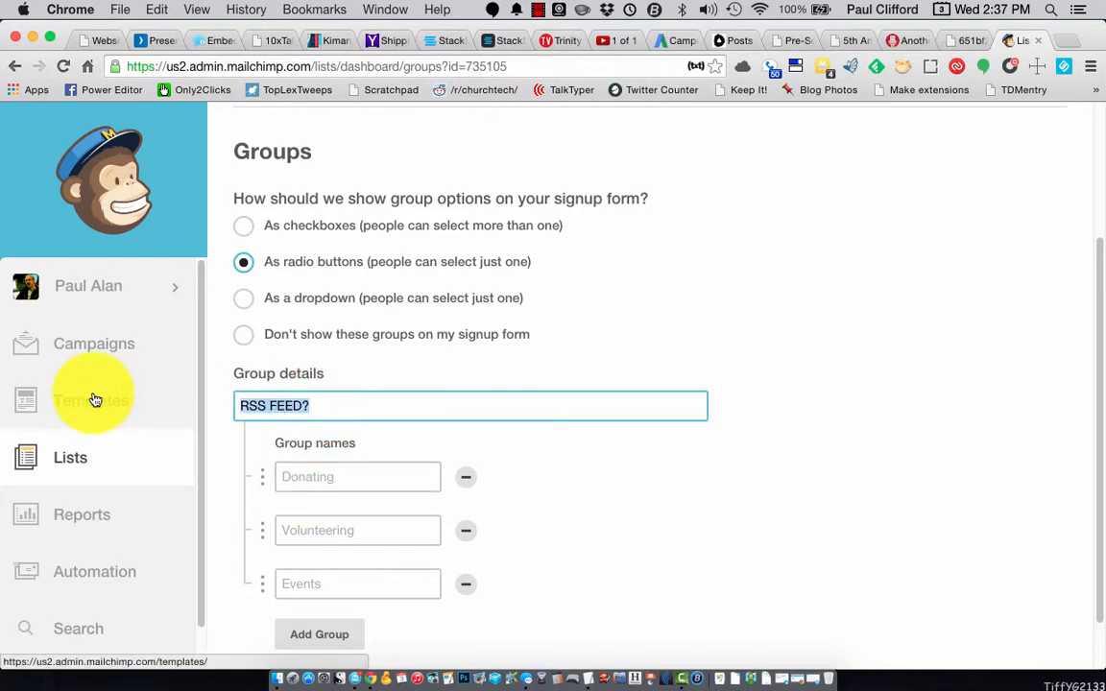
type("Would")
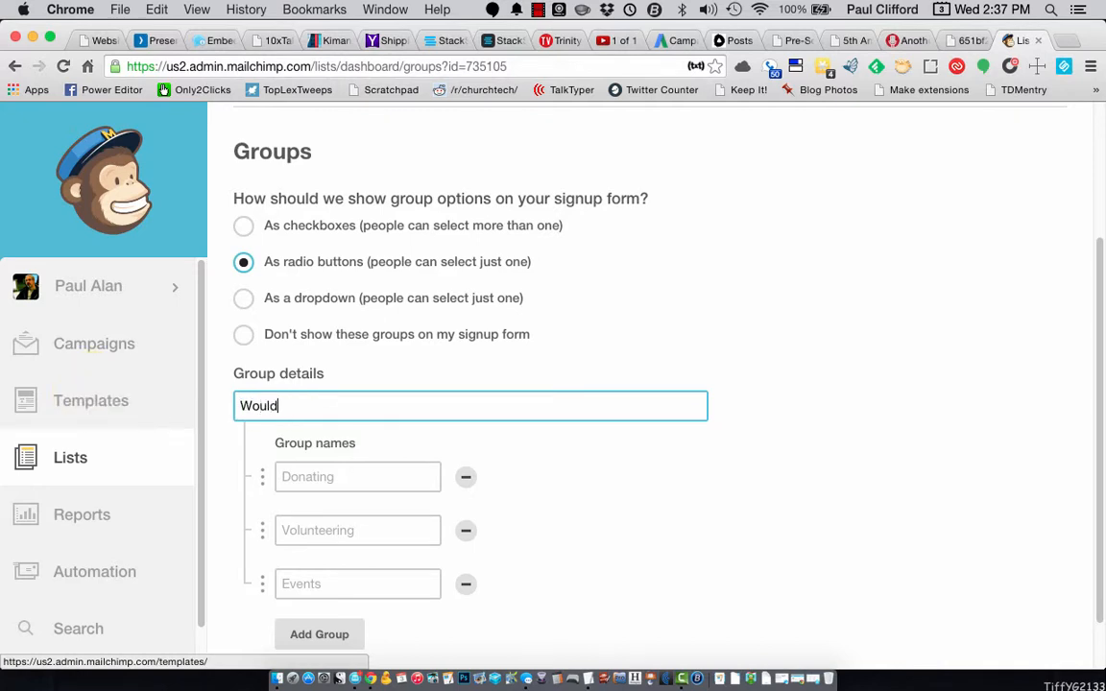
type(" you like to get up")
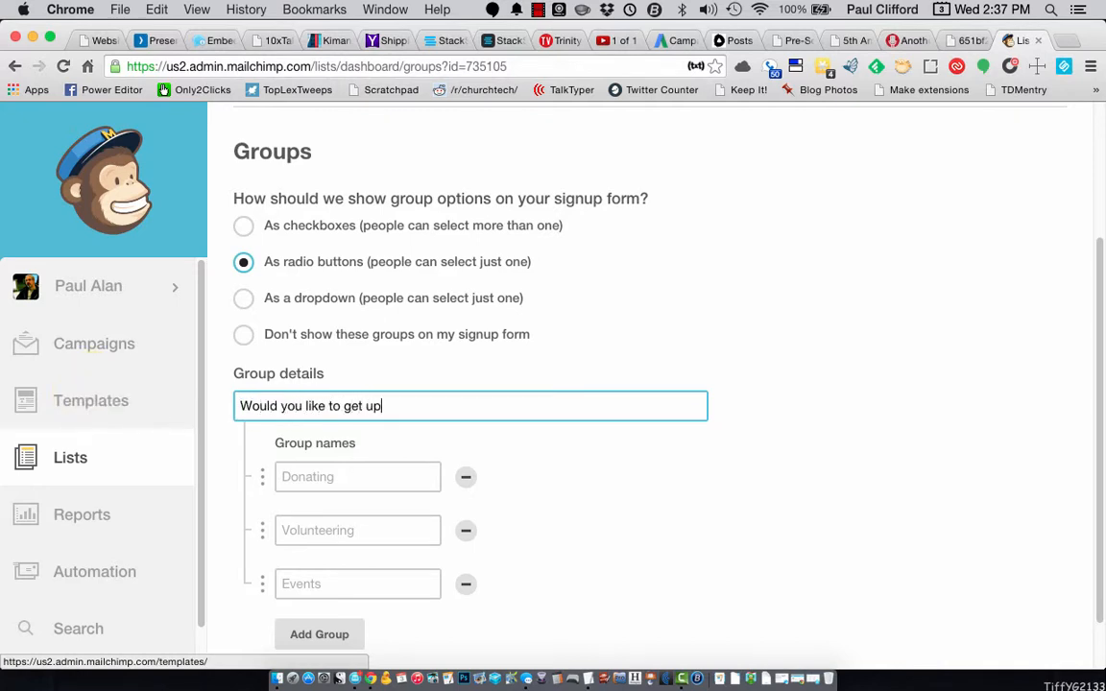
type("dates of all new c")
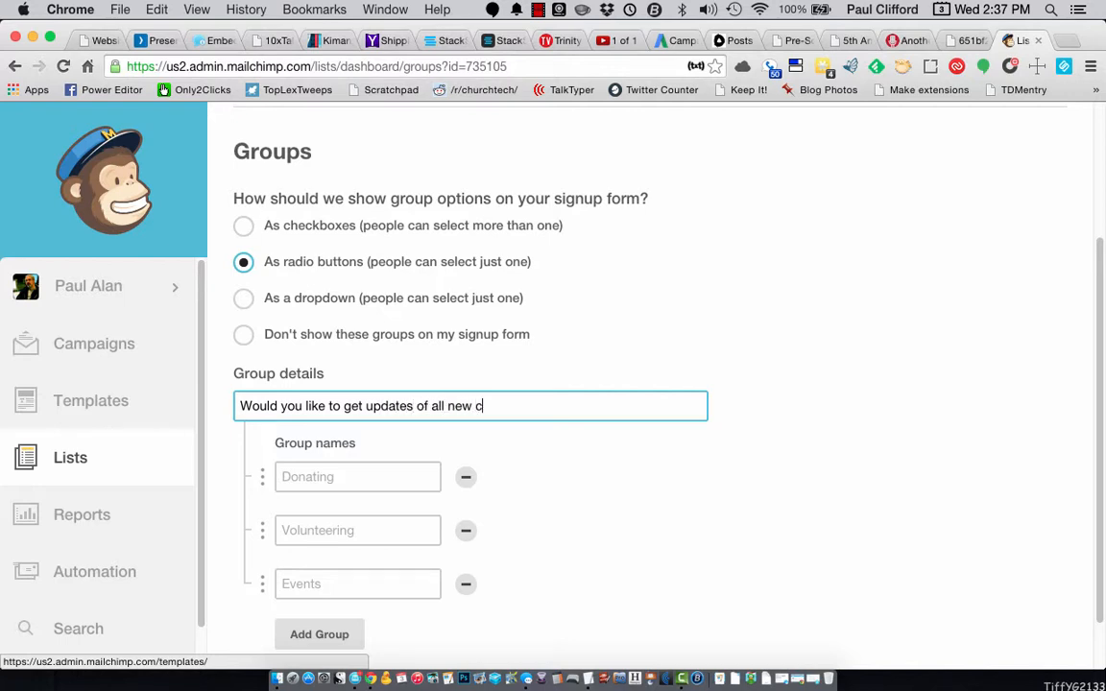
type("ontent on my blog?")
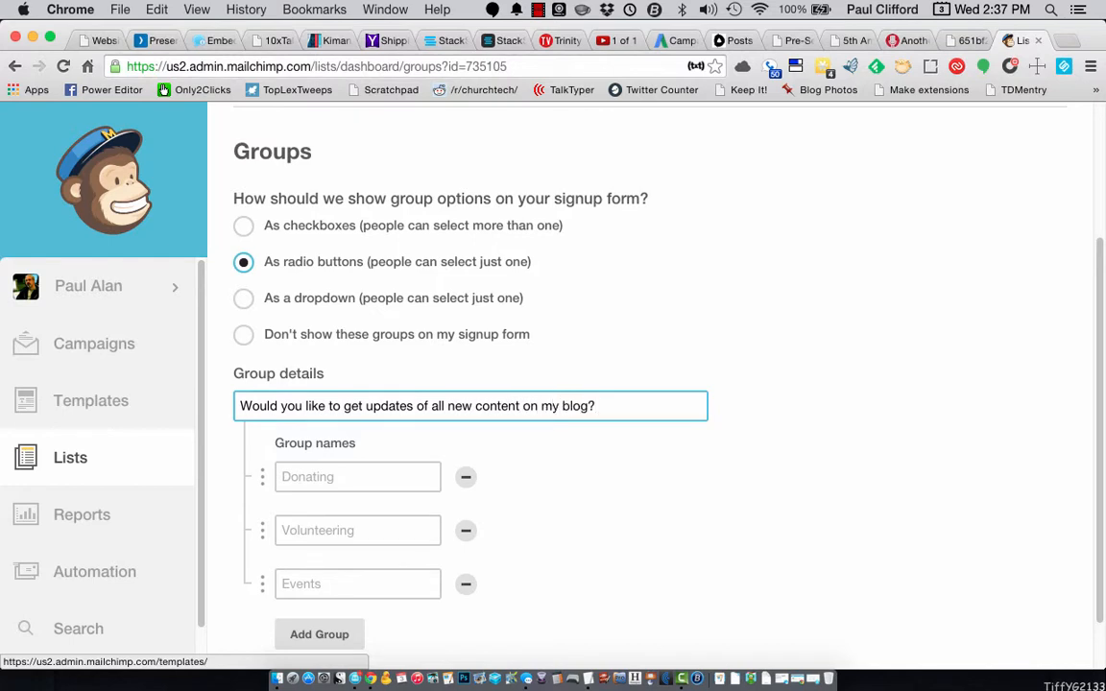
- Name the three groups "Yes, sign me up!", "No, thanks." and "Tell me more"
left_click(389, 478)
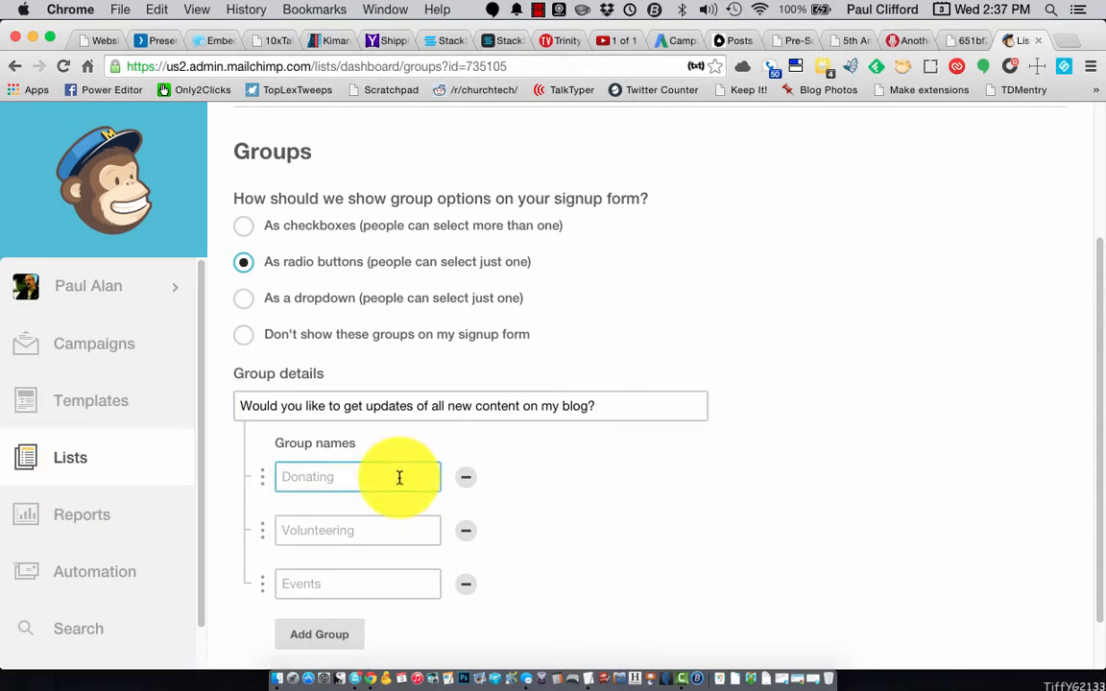
type("Yes, s")
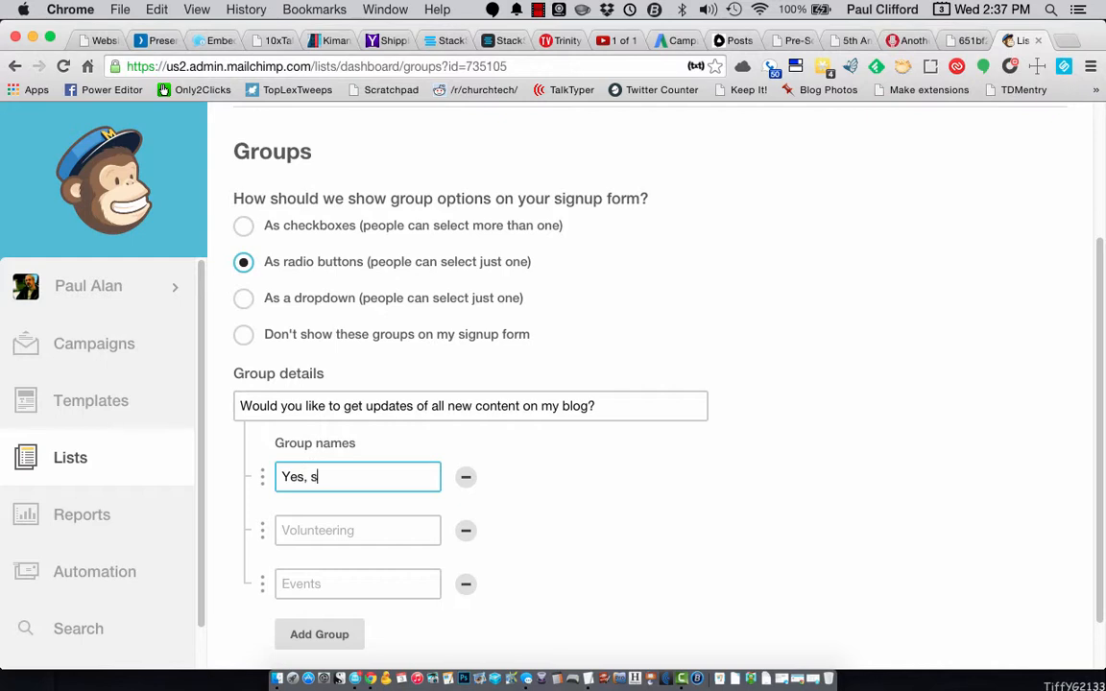
type("ign me up!")
key("Tab")
key("Tab")
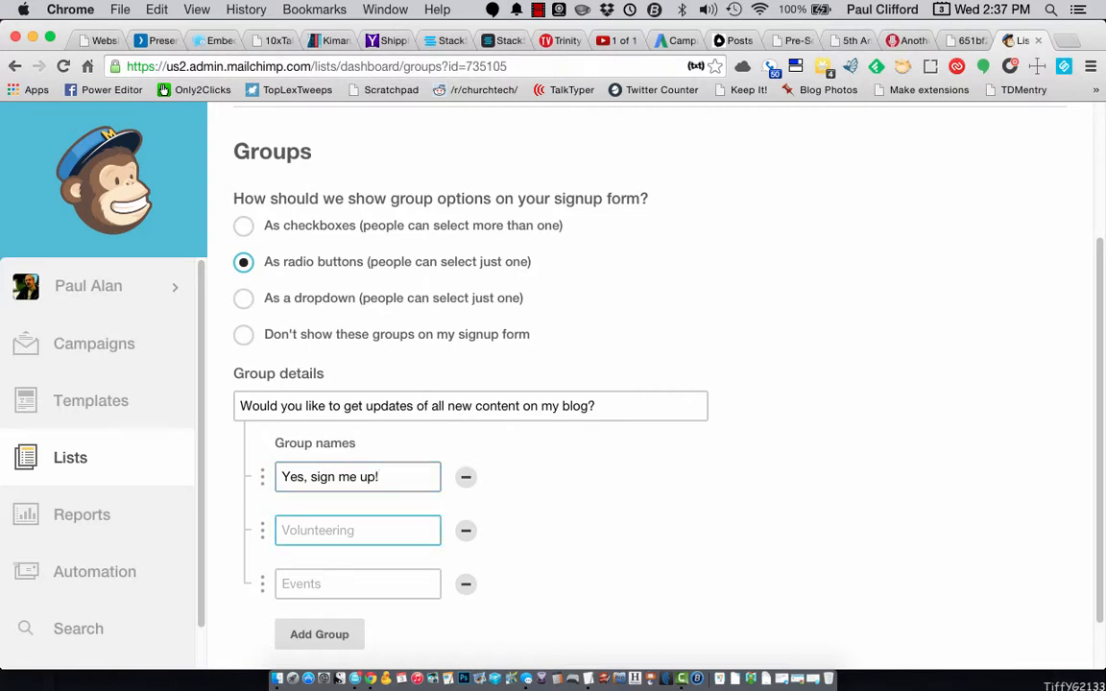
type("No, thatnks.")
left_click(375, 577)
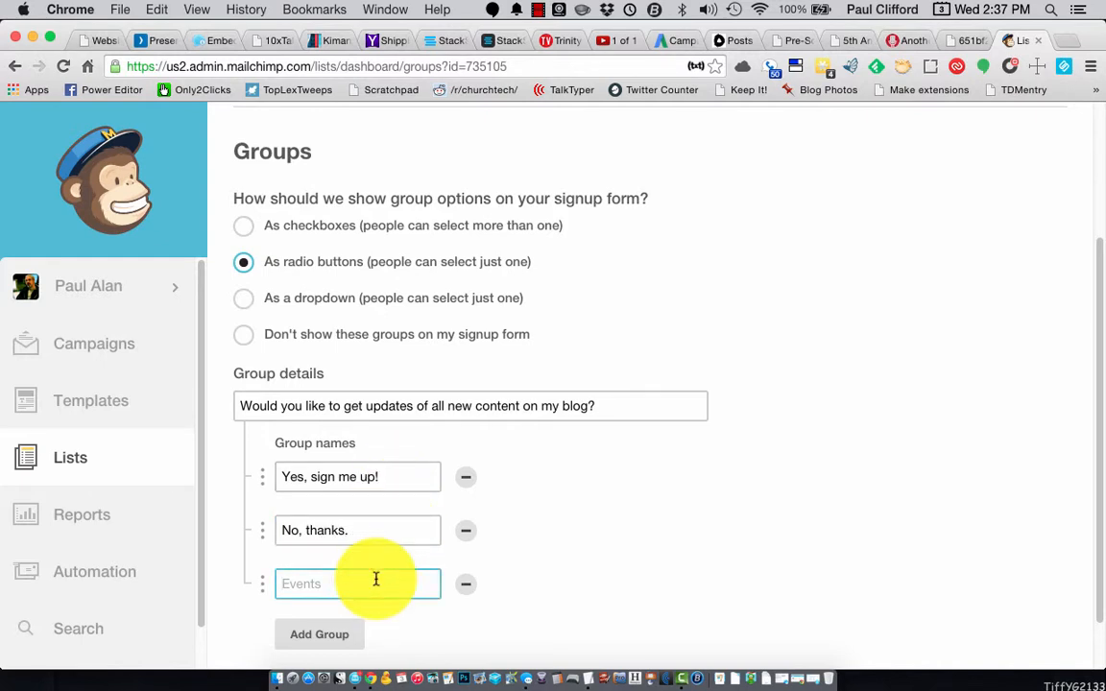
type("Tell me more")
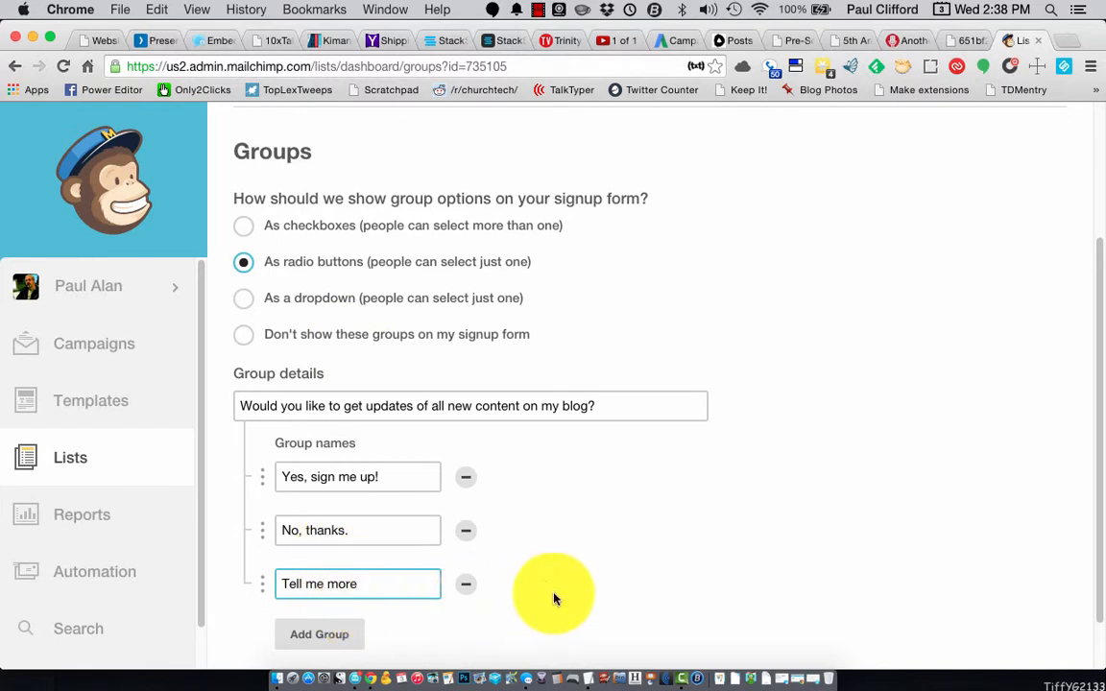
- Add one more blank group row and save the groups without importing subscribers into them
scroll(556, 597, "down", 2)
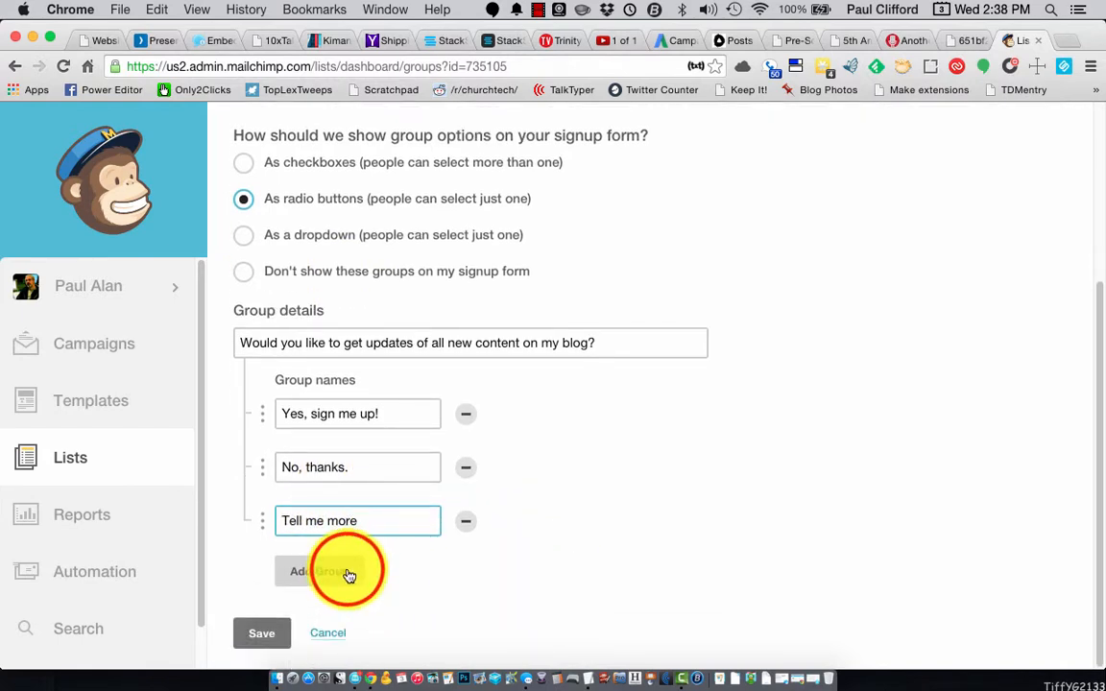
left_click(347, 573)
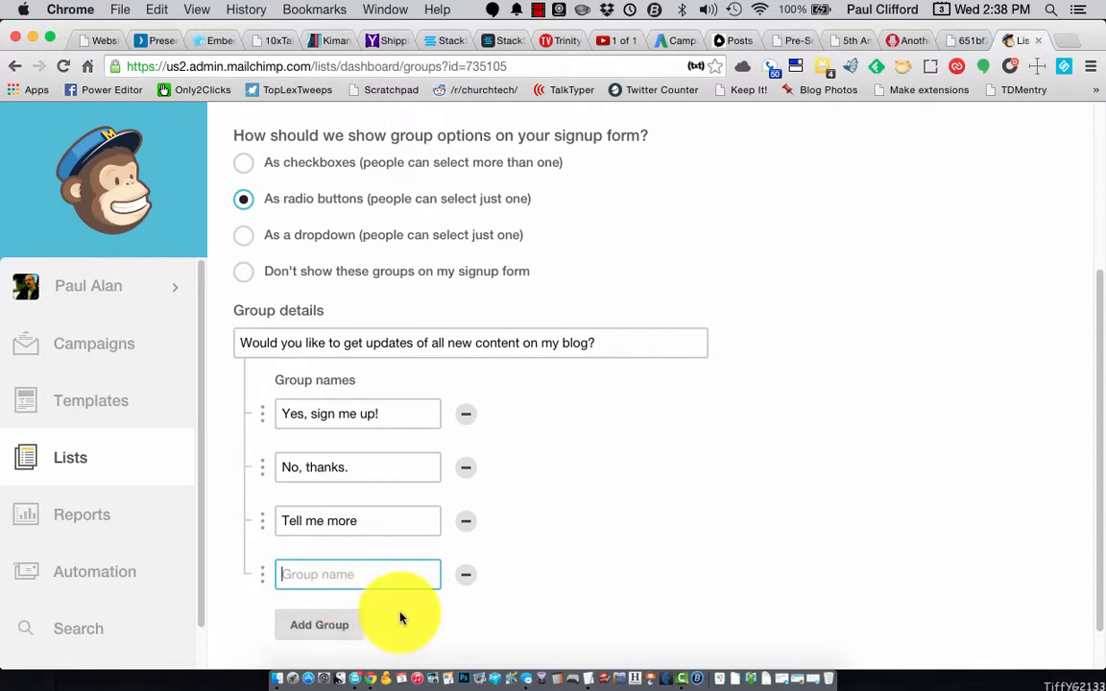
scroll(405, 612, "down", 1)
left_click(252, 636)
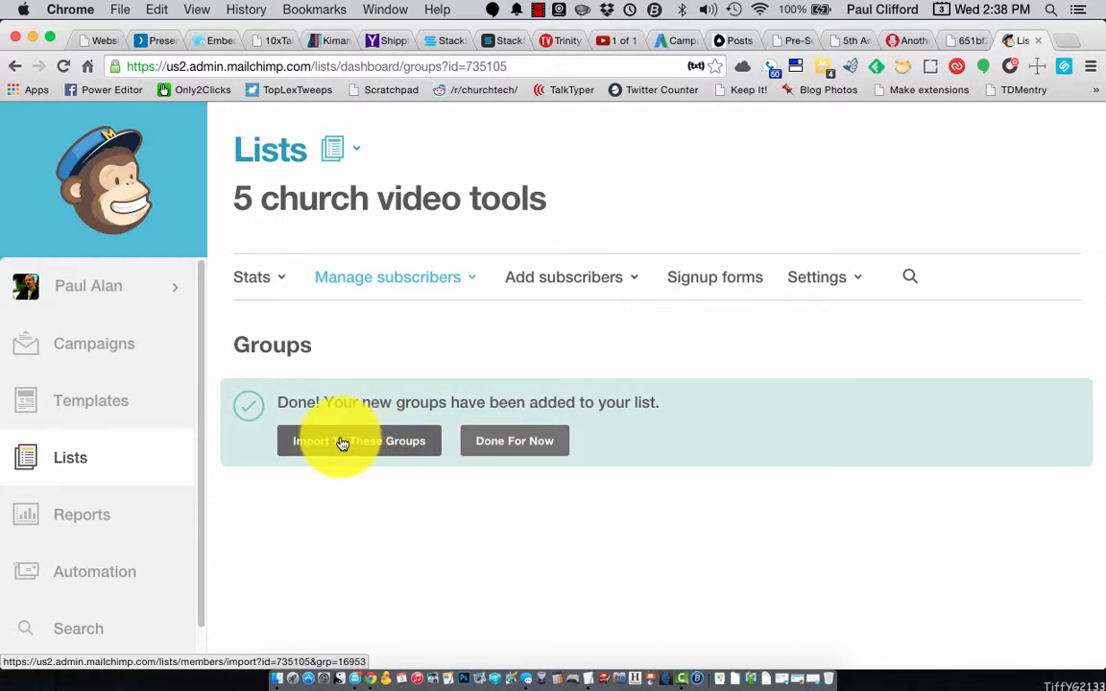
left_click(519, 444)
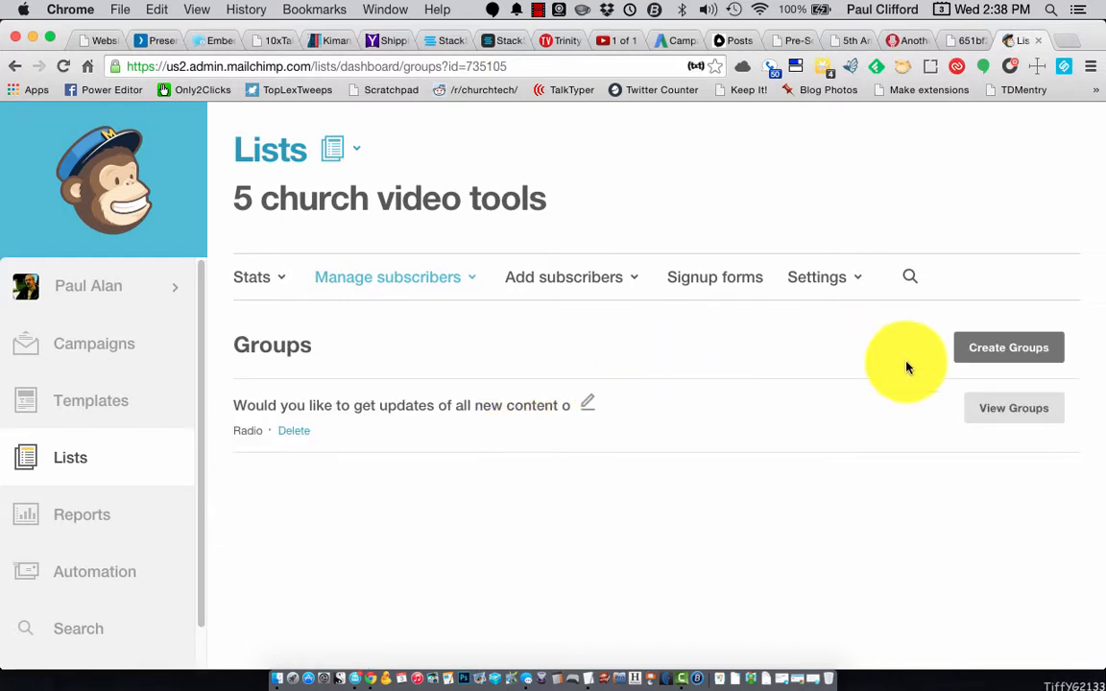
- Open the General forms builder for the list's signup form and look over the page
left_click(715, 277)
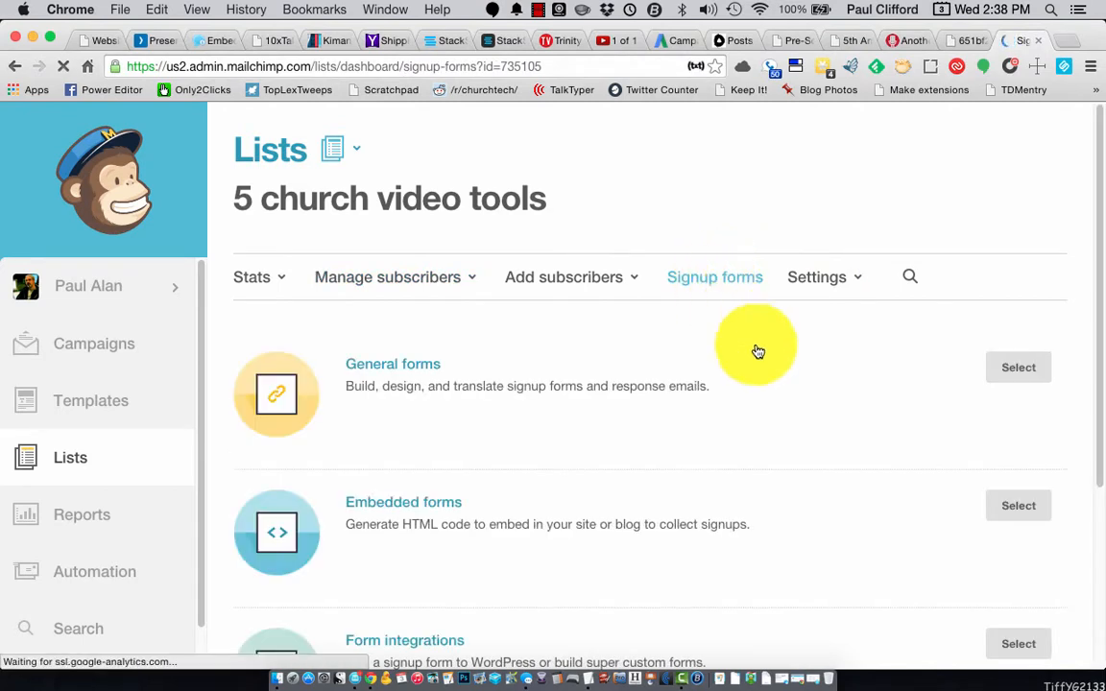
left_click(1018, 368)
left_click(1019, 371)
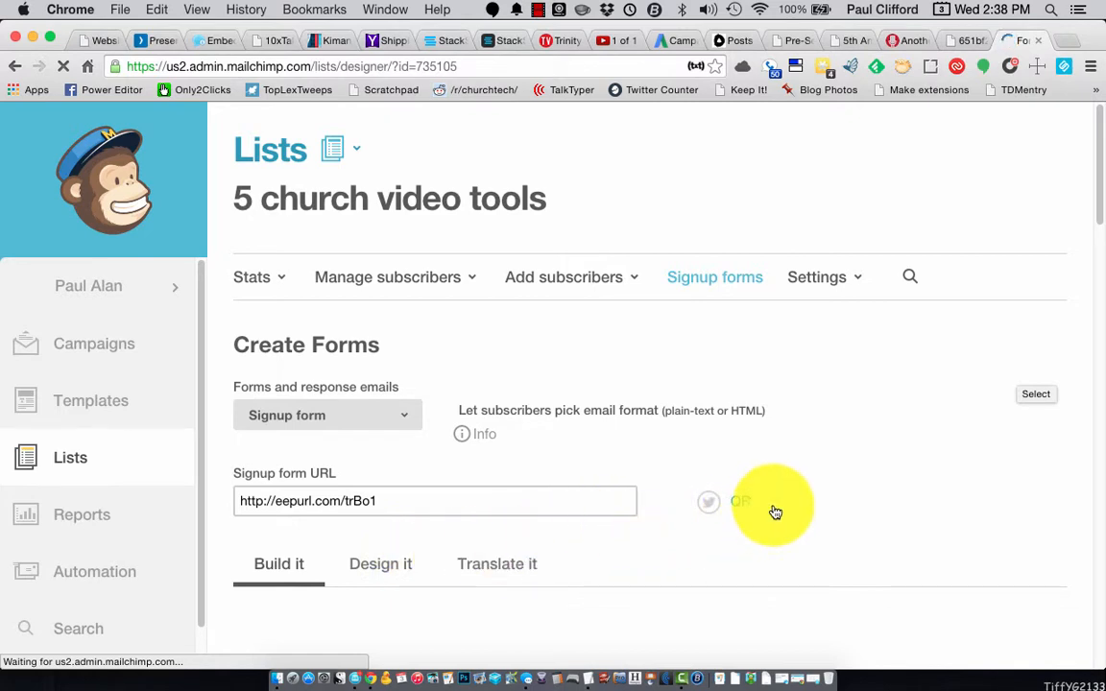
scroll(776, 512, "down", 10)
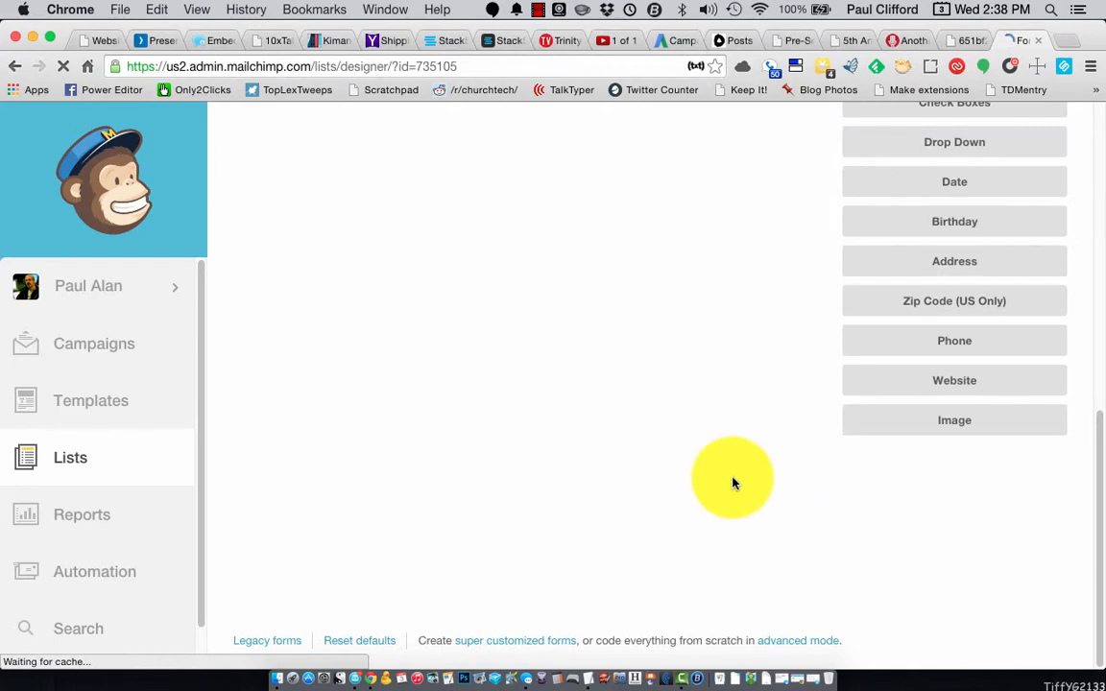
scroll(731, 483, "up", 10)
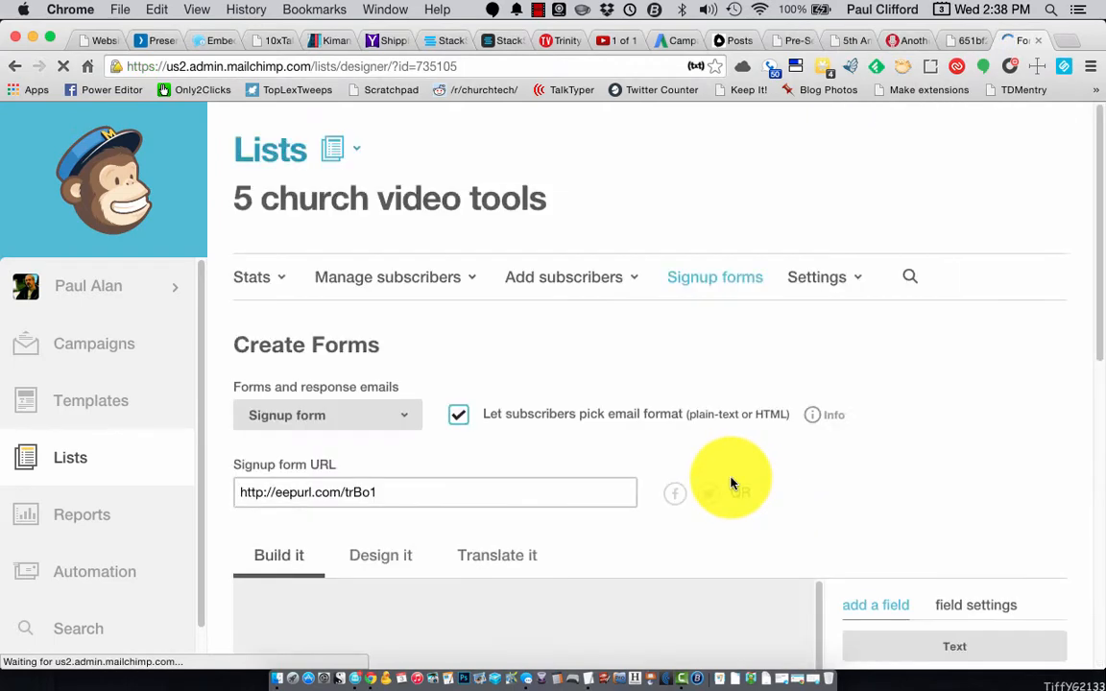
- Select the blog-updates question in the signup form preview and mark its "Yes, sign me up!" option
scroll(731, 483, "down", 6)
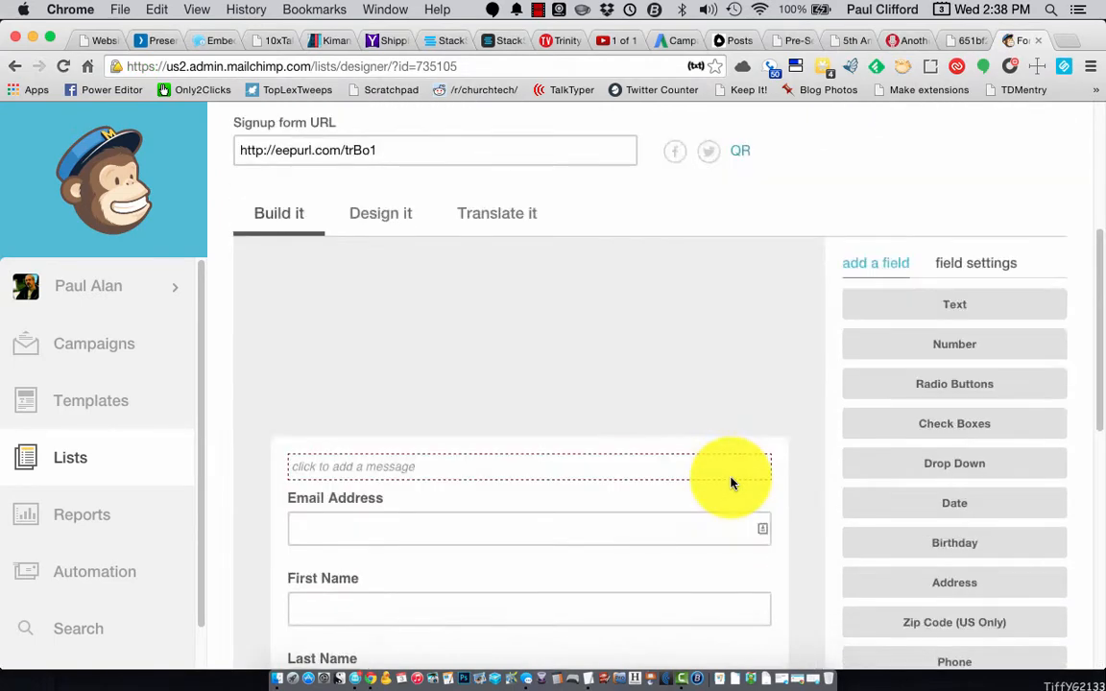
scroll(731, 483, "down", 1)
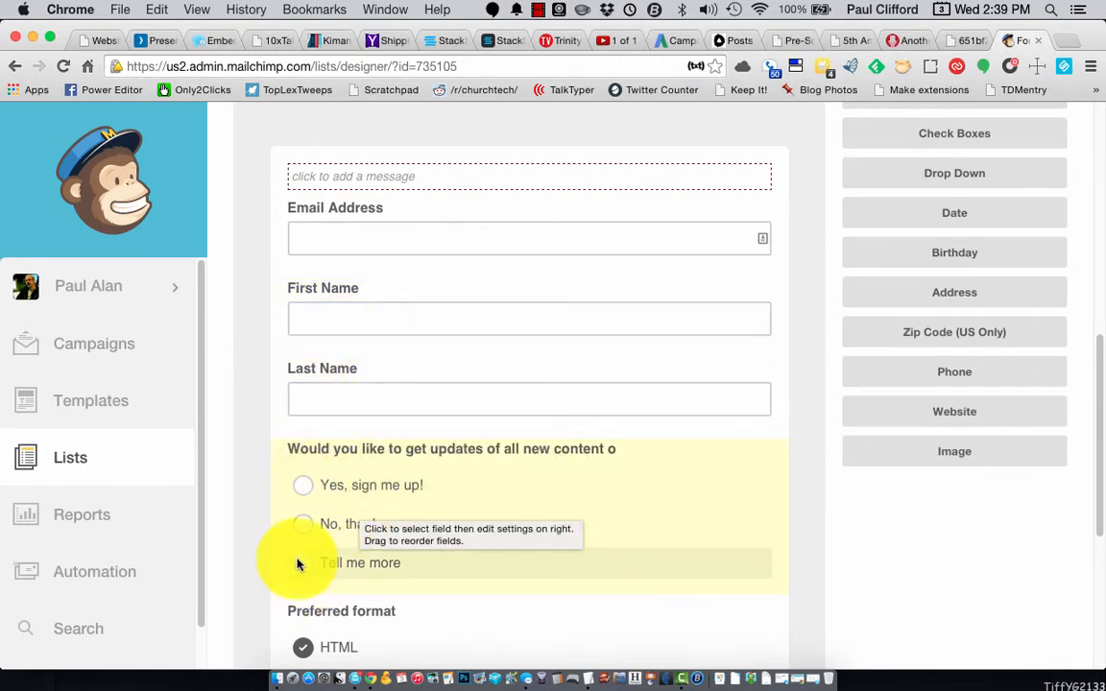
left_click(300, 524)
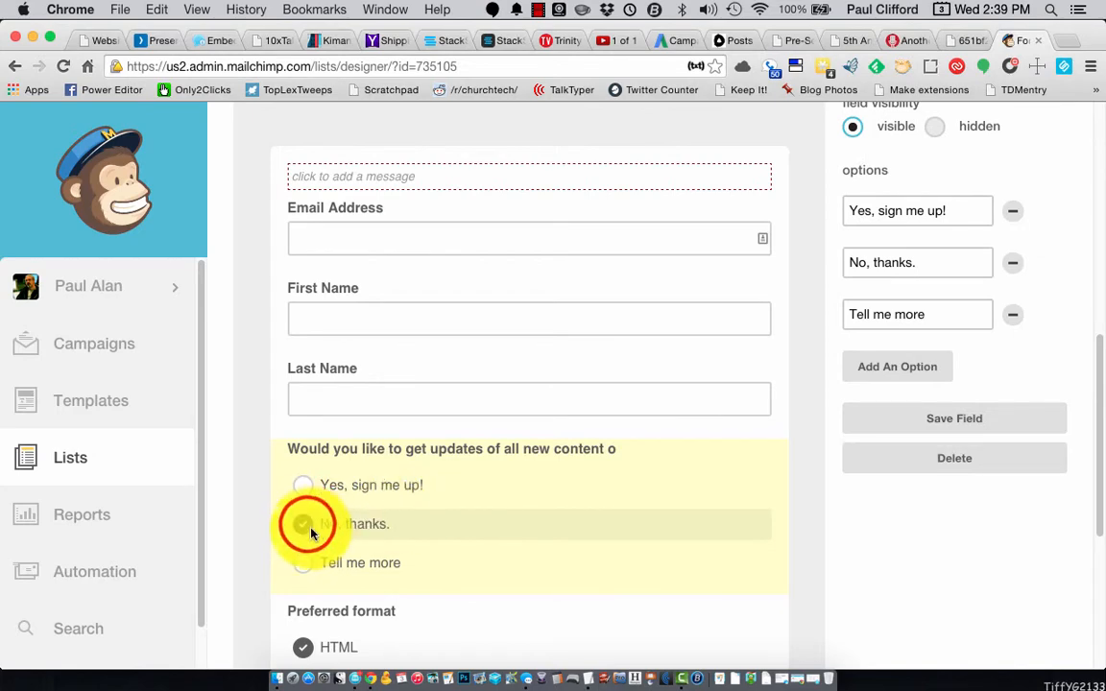
left_click(303, 486)
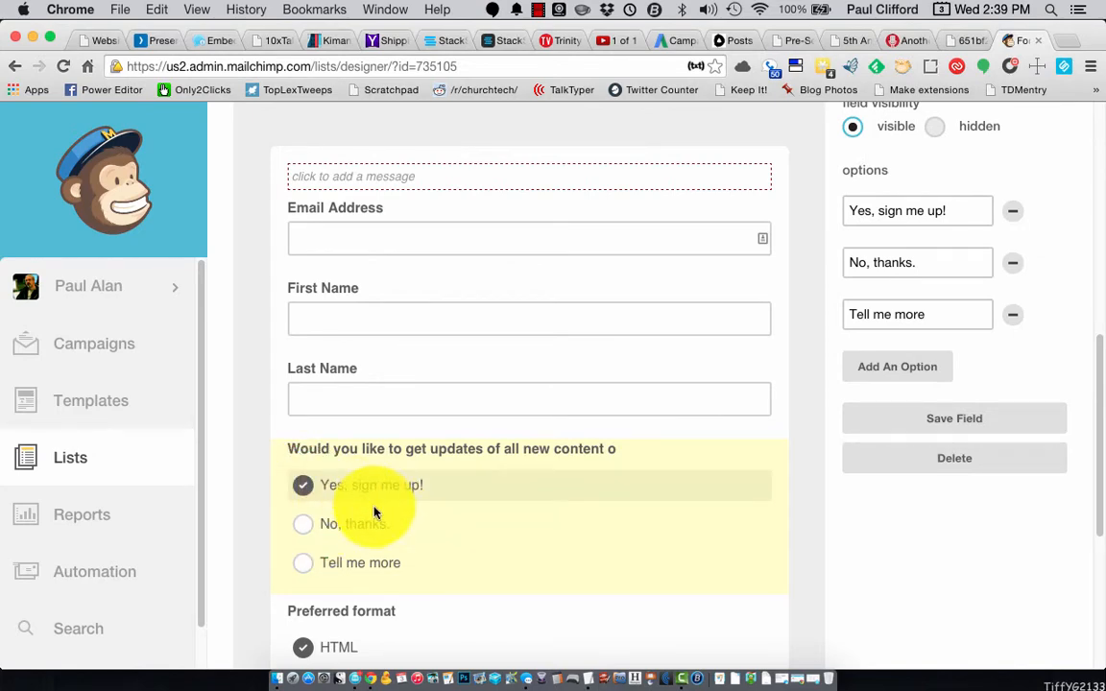
scroll(537, 570, "down", 4)
scroll(538, 567, "up", 4)
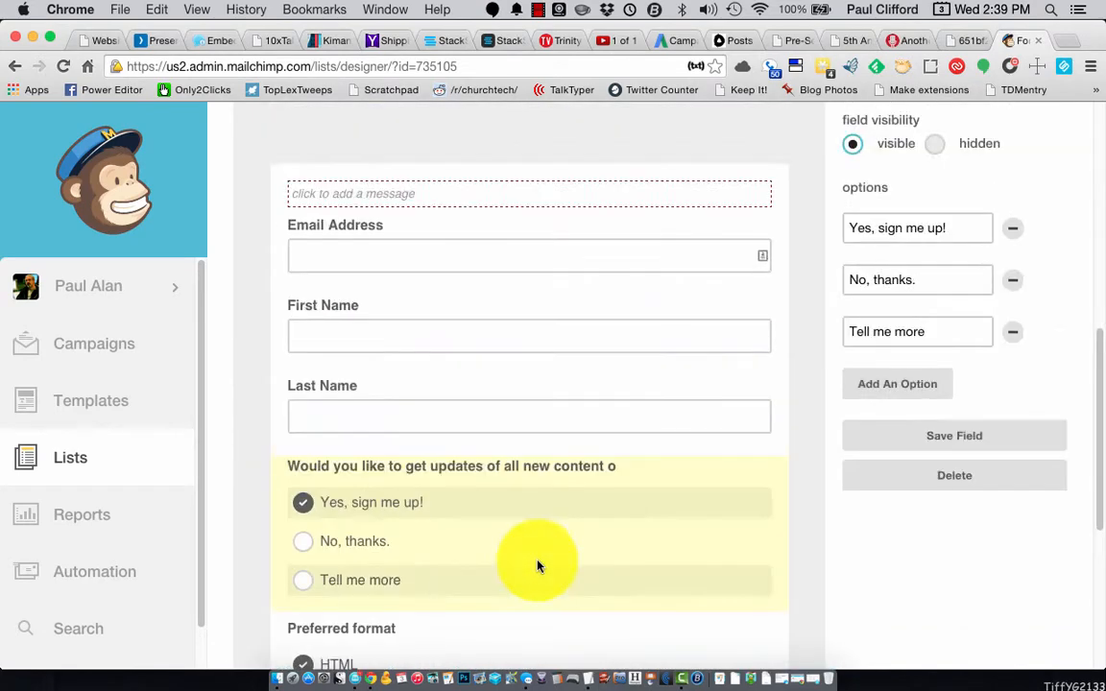
scroll(877, 564, "up", 1)
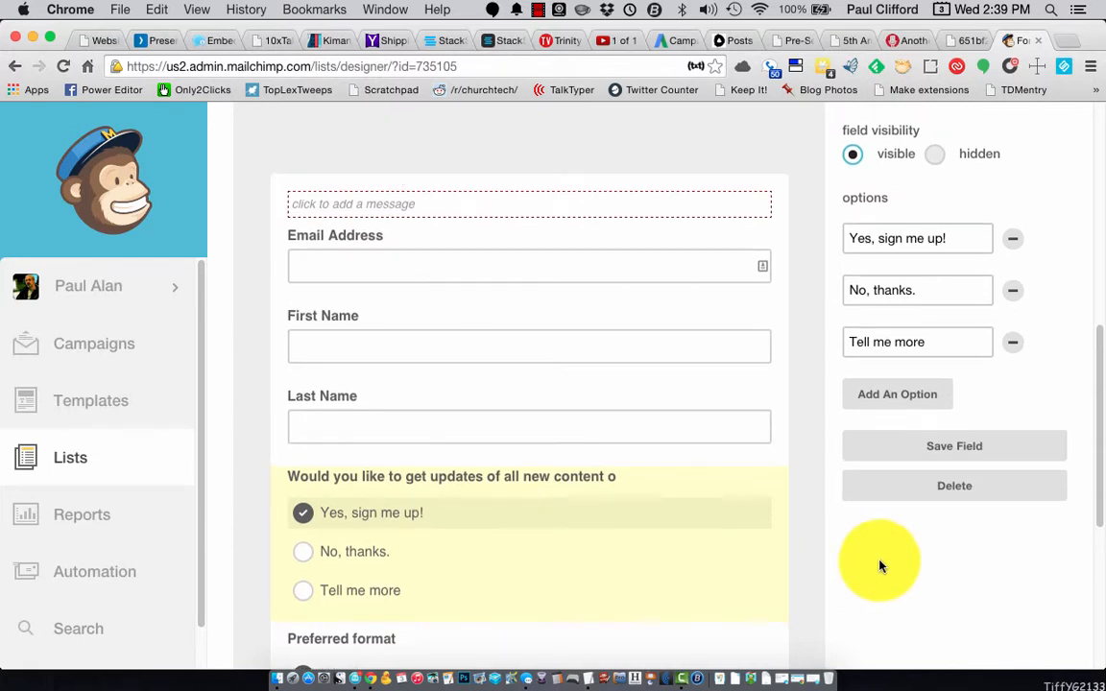
- Try to switch the blog-updates question's field visibility to hidden, and save the field
left_click(935, 172)
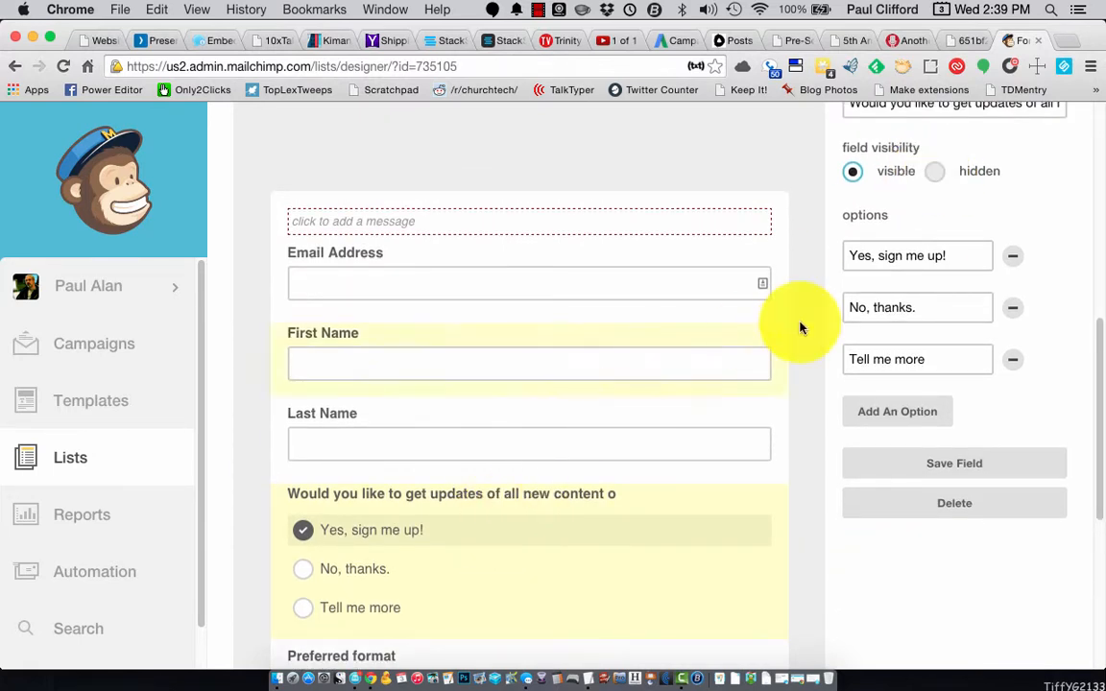
left_click(921, 173)
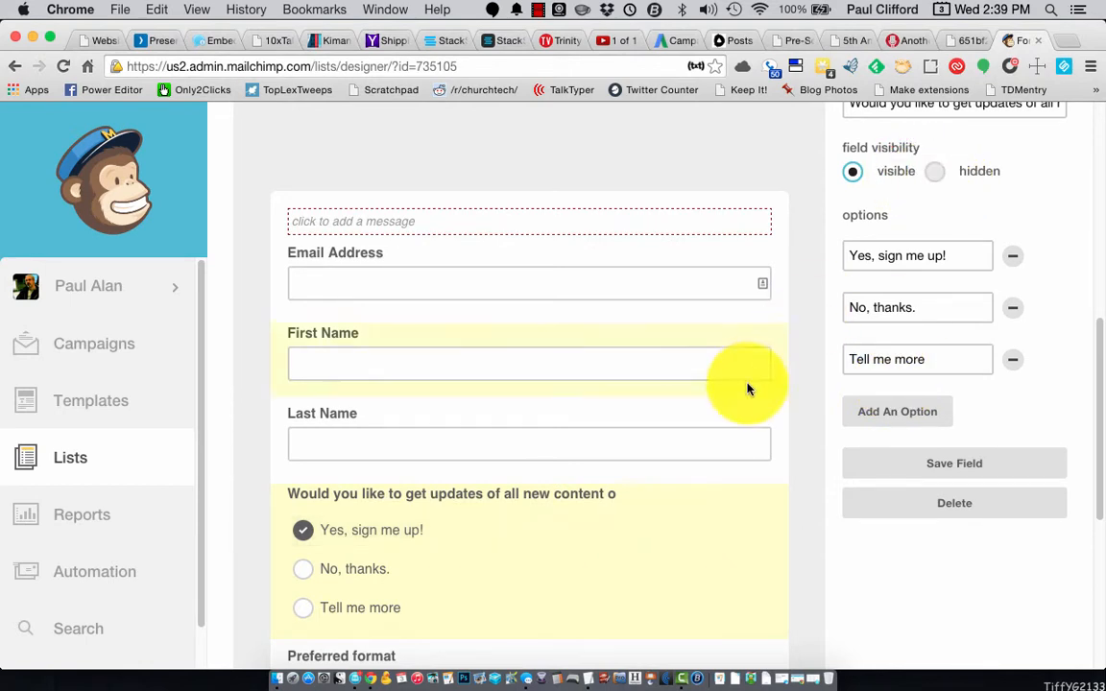
left_click(937, 171)
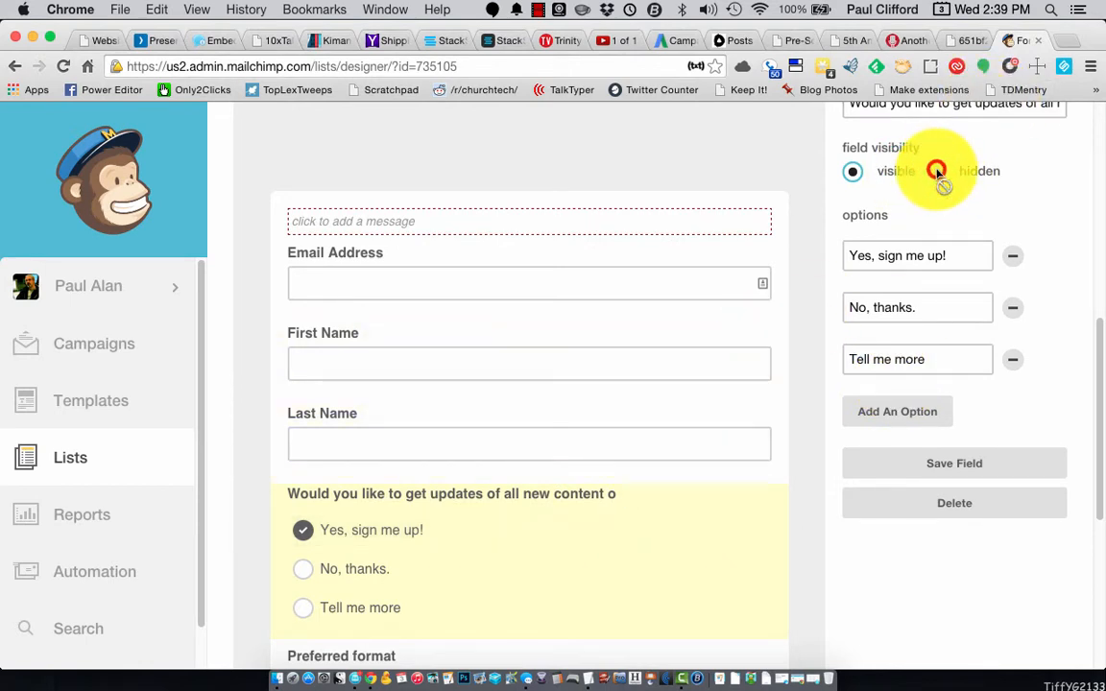
left_click(851, 170)
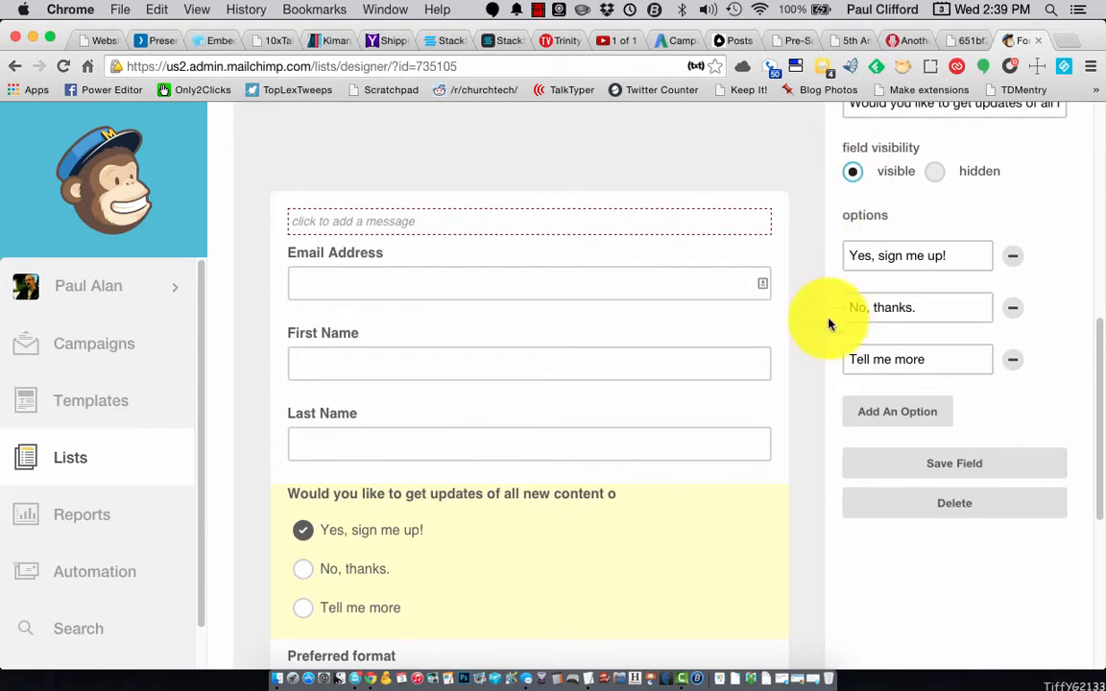
scroll(893, 432, "up", 2)
left_click(951, 566)
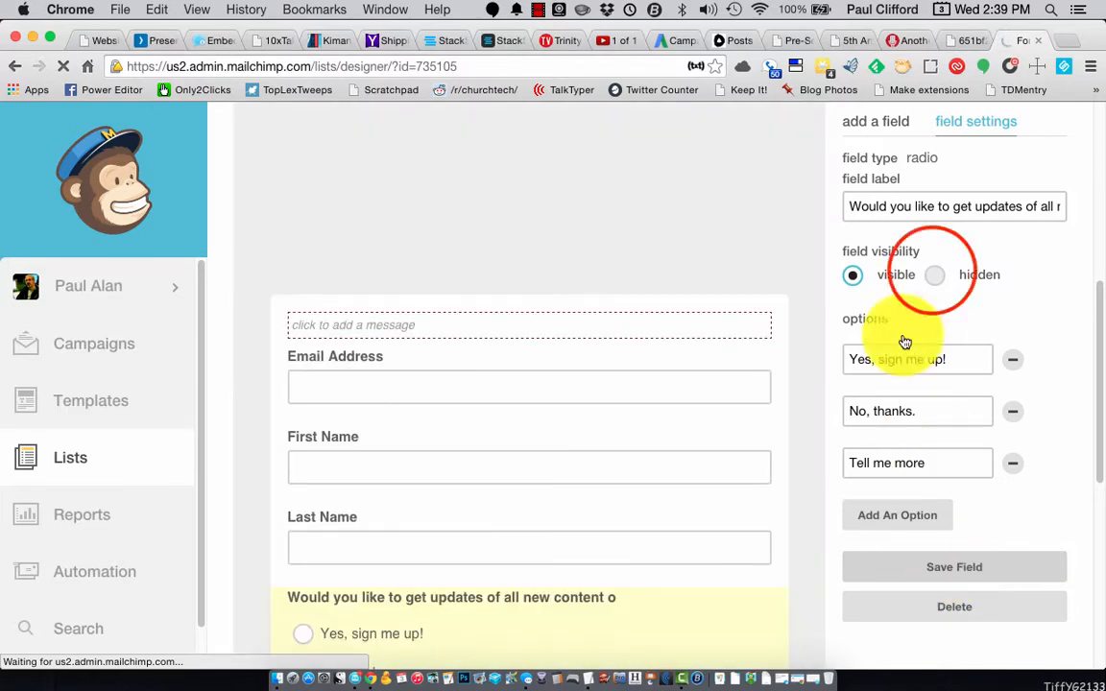
left_click(933, 275)
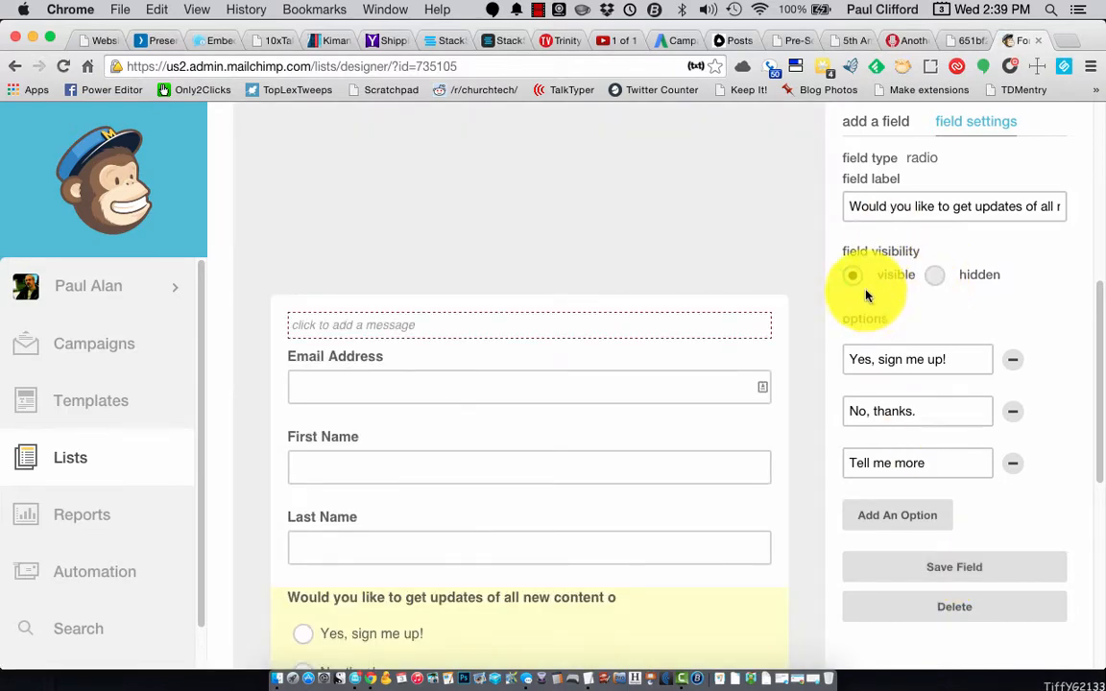
scroll(852, 289, "up", 2)
scroll(868, 295, "up", 2)
scroll(868, 295, "down", 8)
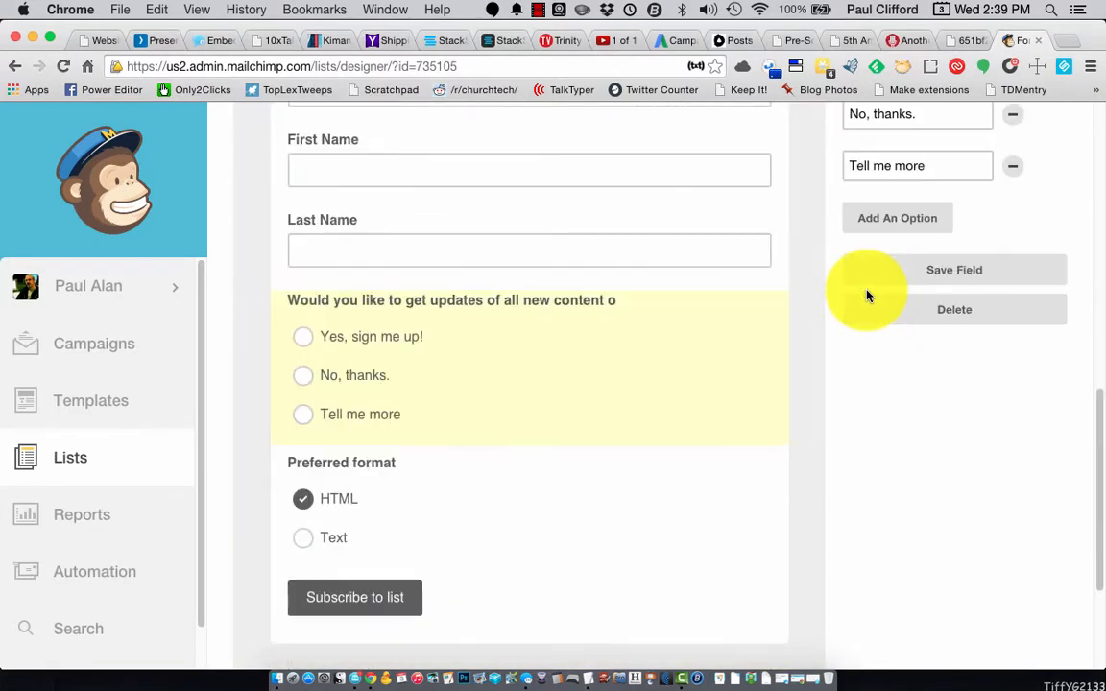
scroll(867, 295, "up", 4)
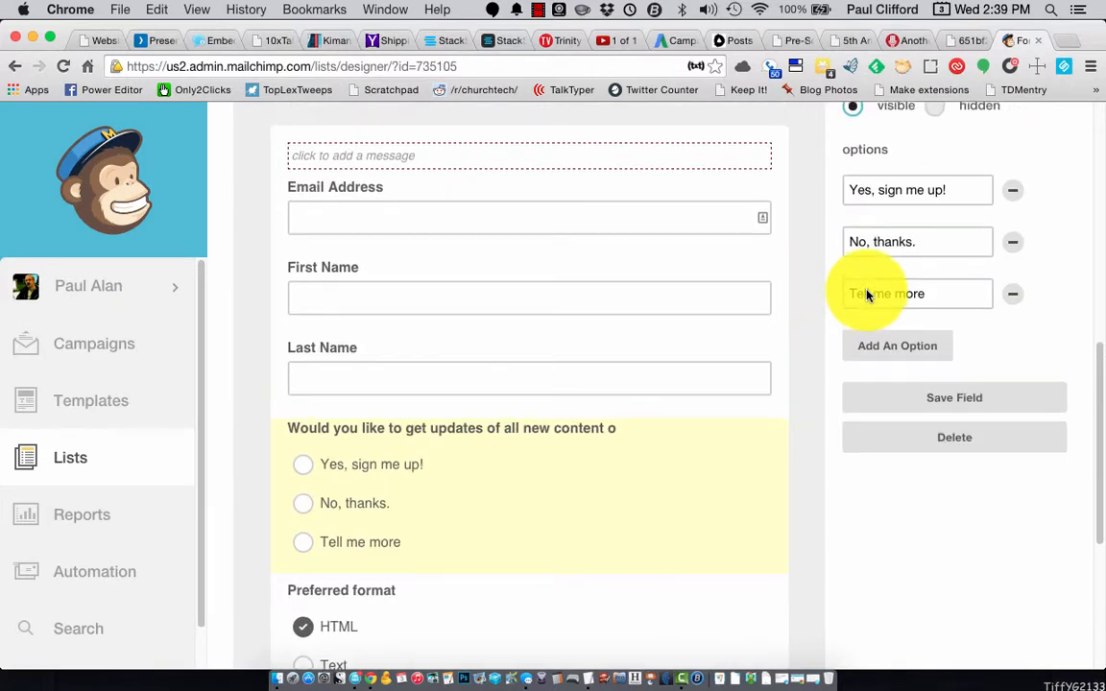
scroll(847, 217, "up", 2)
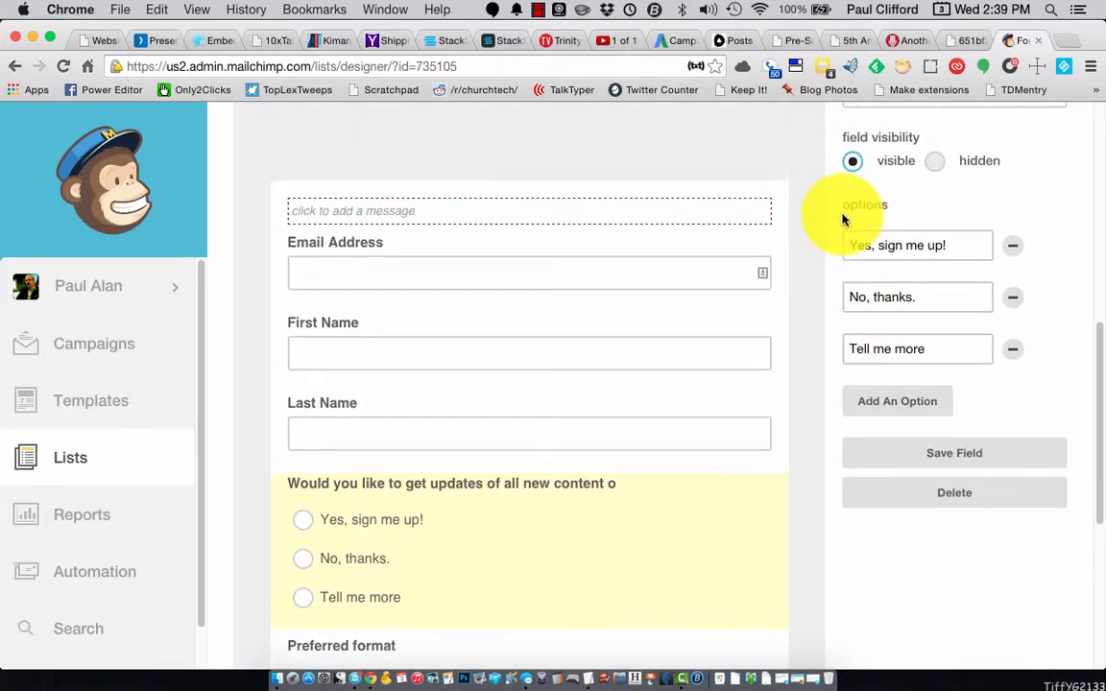
left_click(1013, 373)
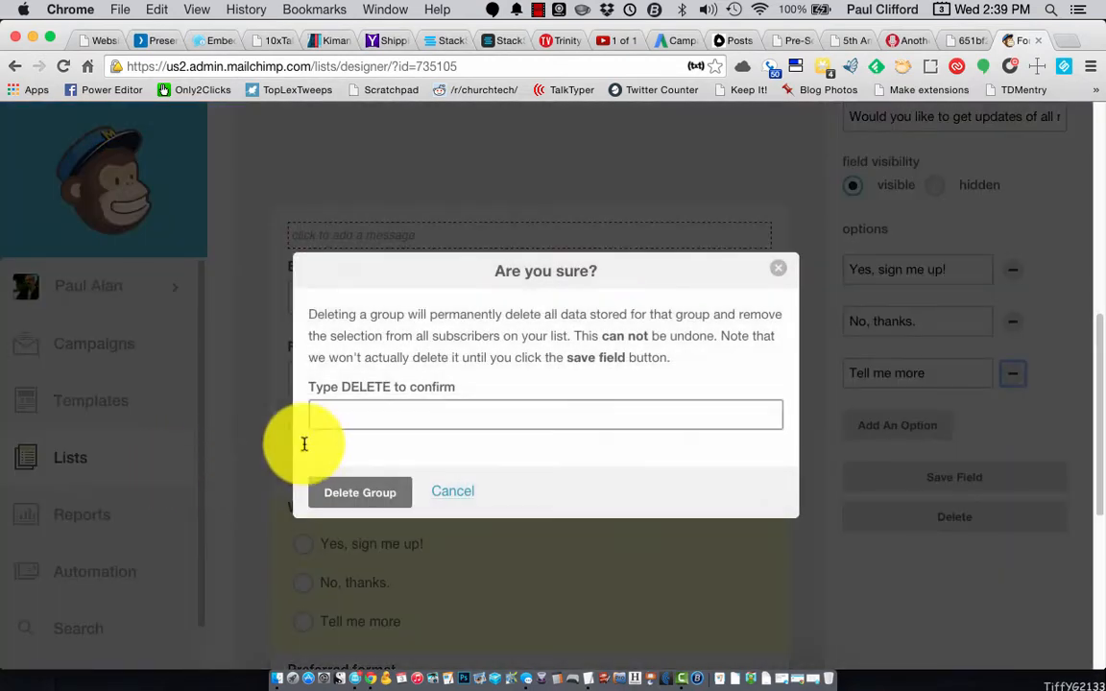
left_click(335, 413)
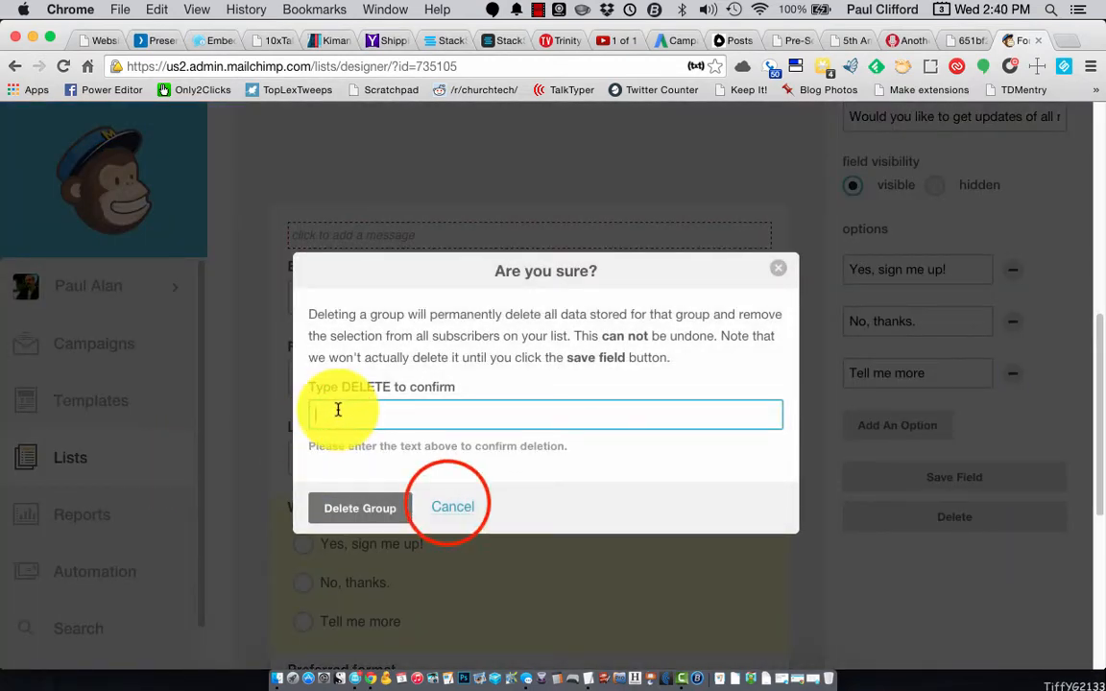
left_click(452, 506)
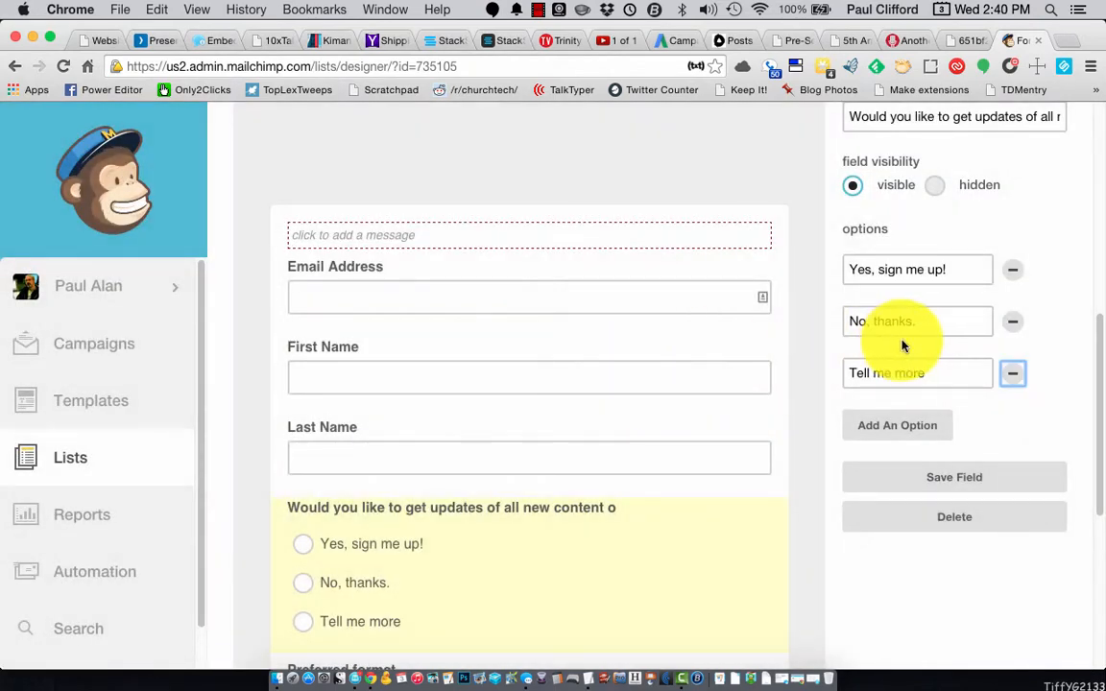
- Leave the list's form builder for the campaigns area and create a new RSS-Driven Campaign
scroll(903, 345, "up", 6)
scroll(903, 344, "down", 9)
scroll(901, 343, "up", 9)
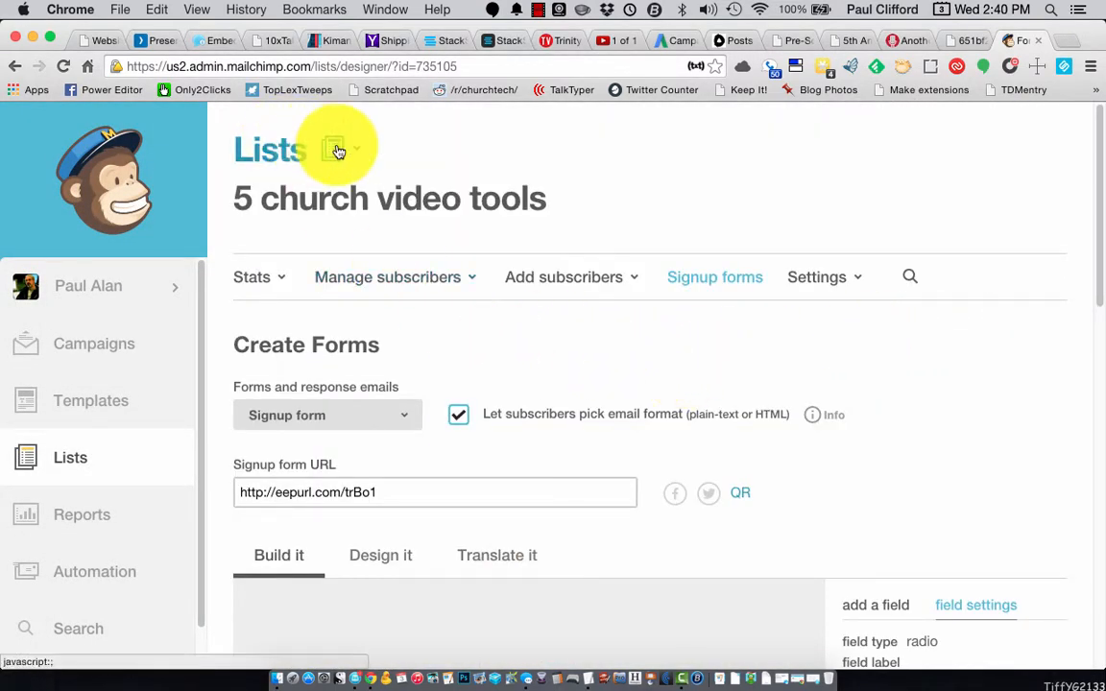
left_click(125, 347)
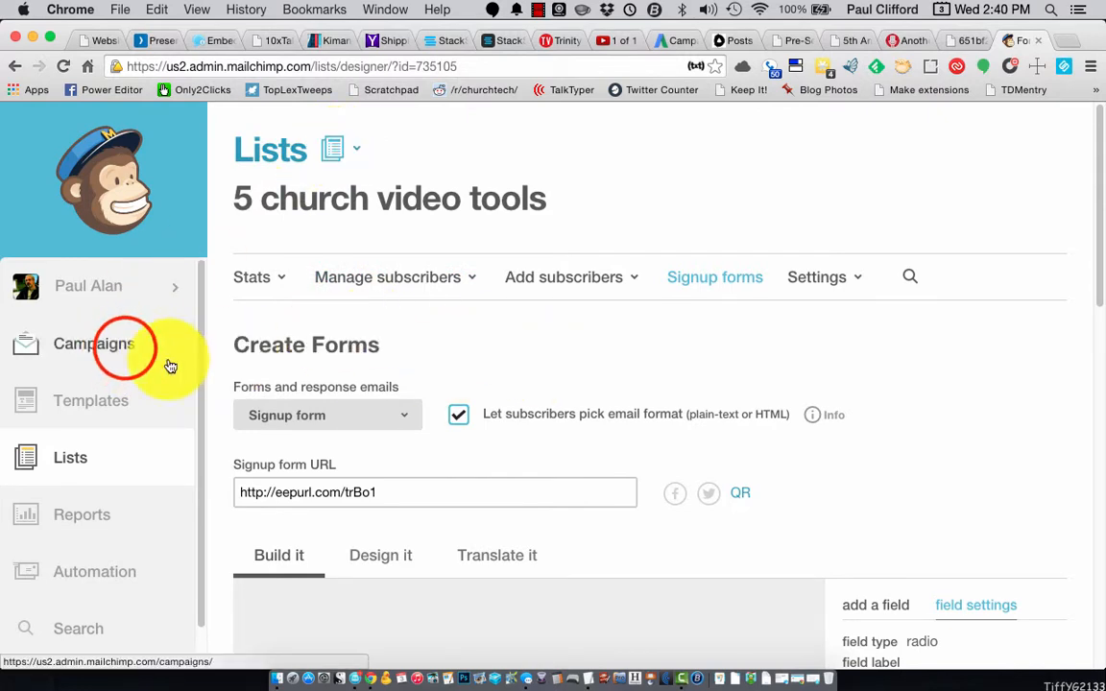
left_click(125, 350)
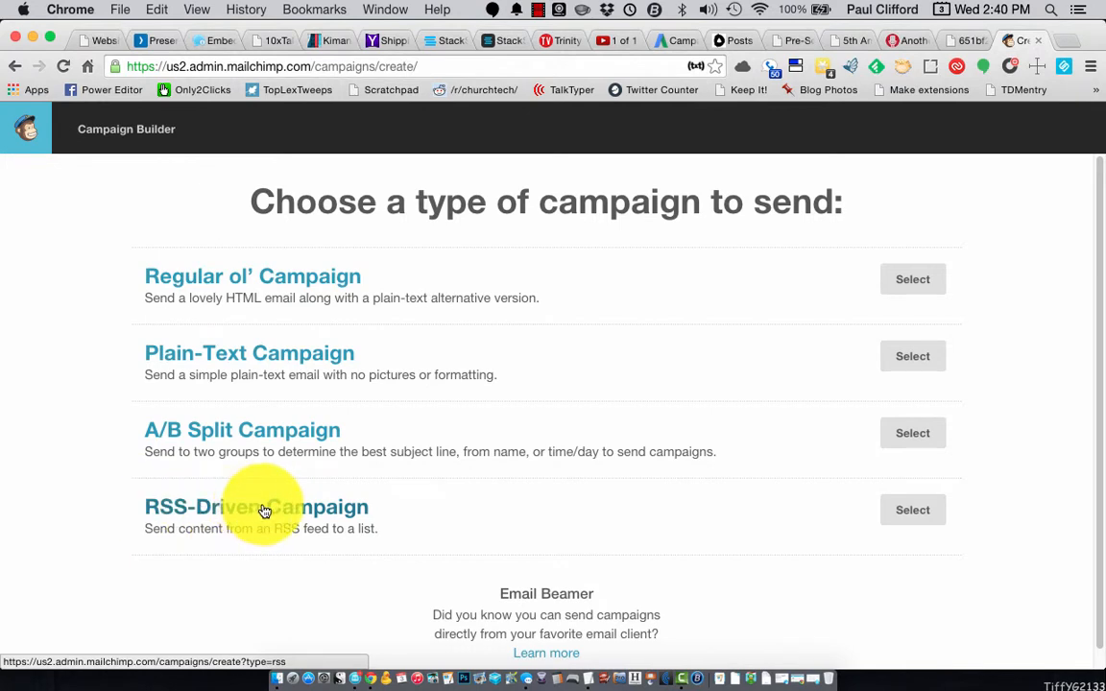
left_click(926, 509)
left_click(927, 511)
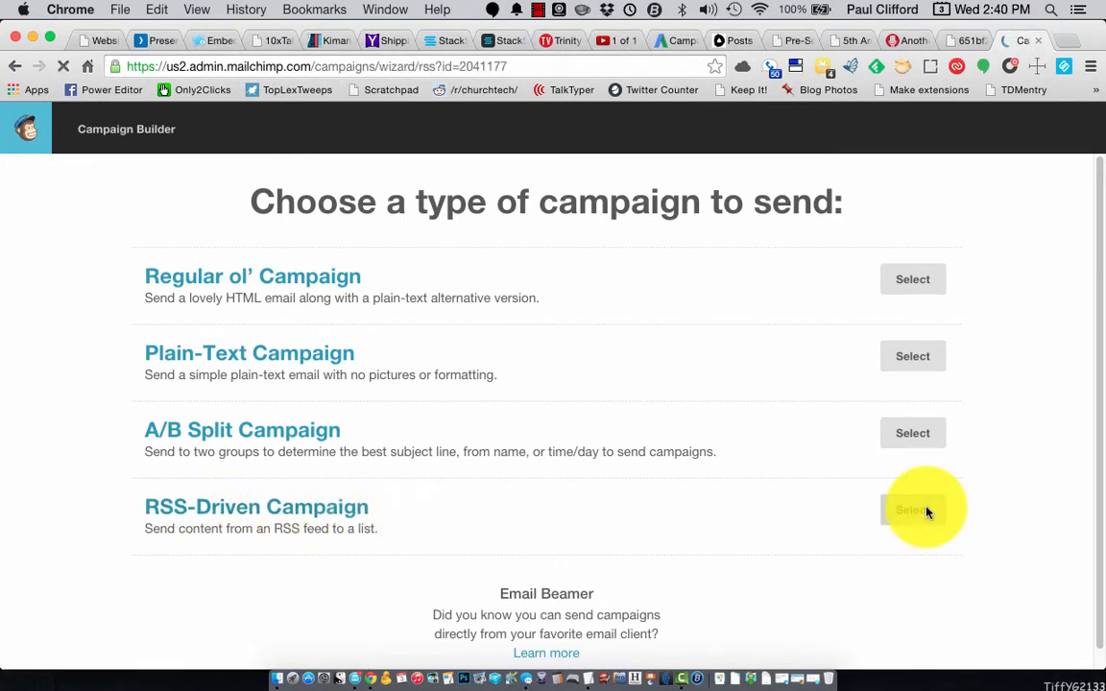
- Set the campaign's RSS feed URL to TrinityDigitalMedia.com/feed
left_click(343, 341)
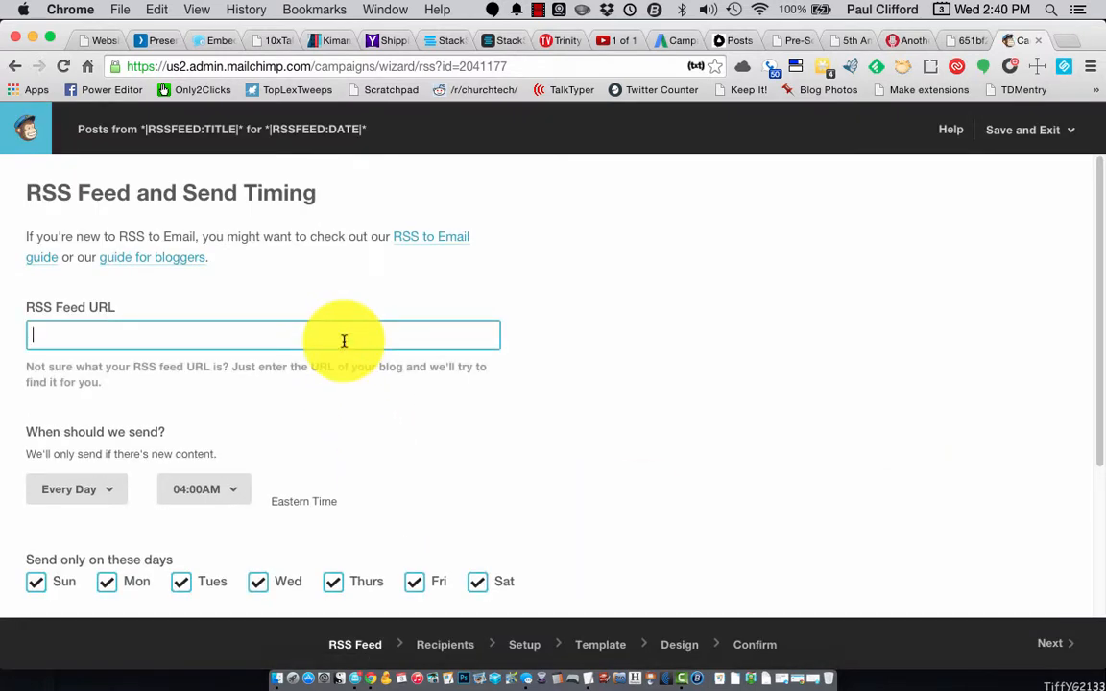
type("trini")
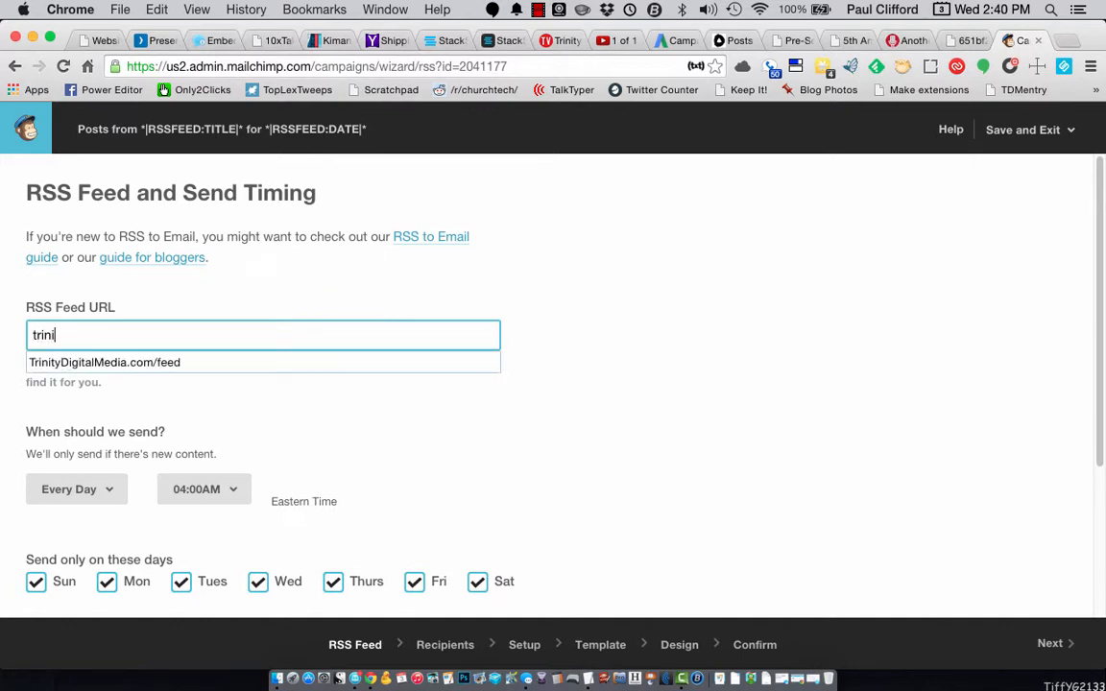
type("t")
key("Down")
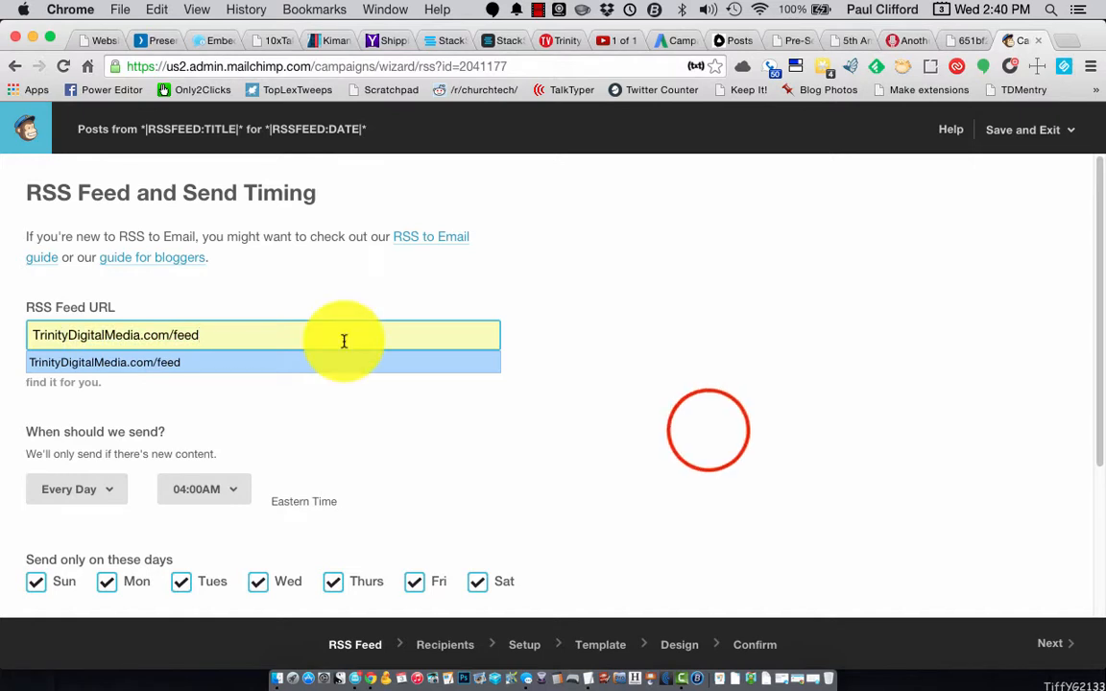
left_click(710, 436)
left_click(341, 332)
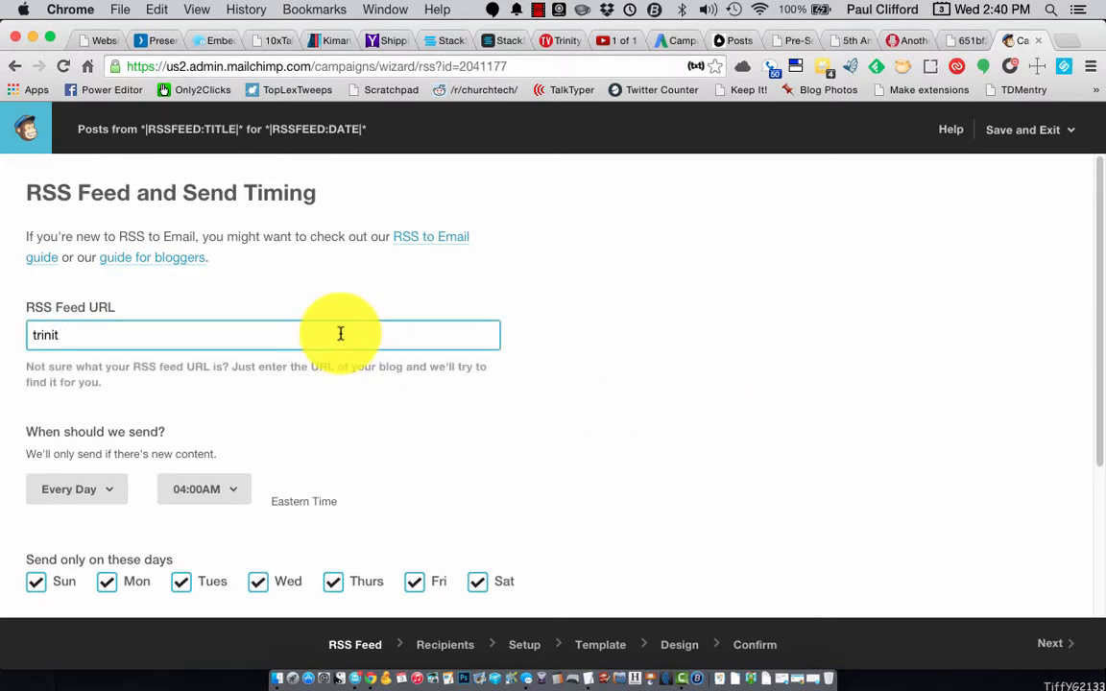
type("y")
key("Down")
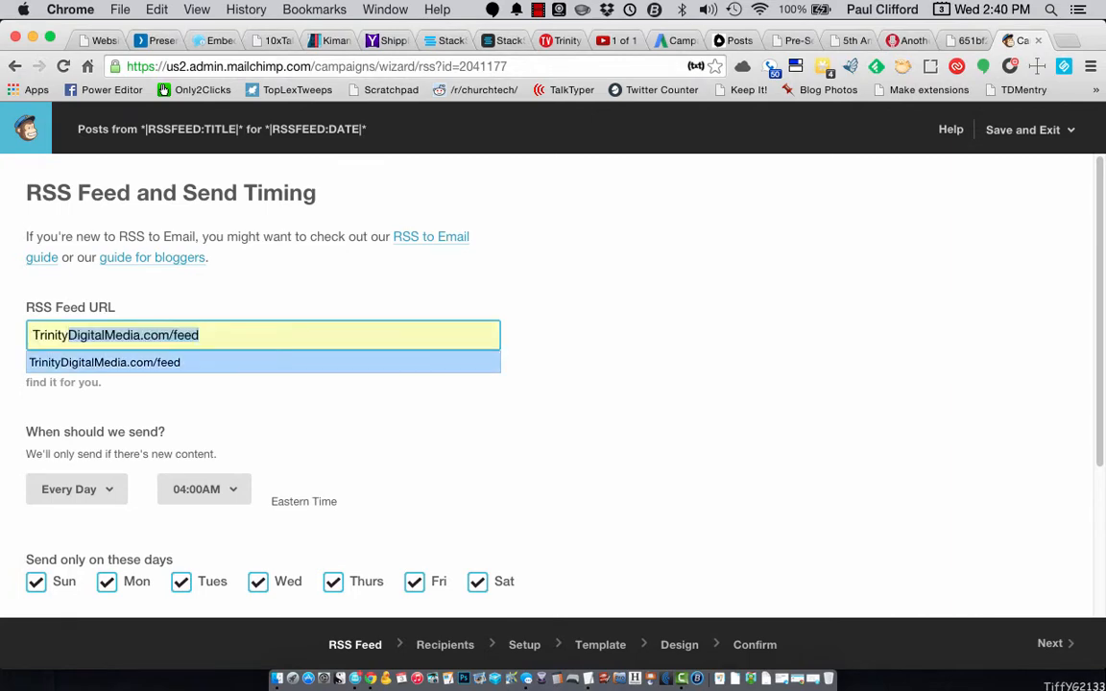
key("Return")
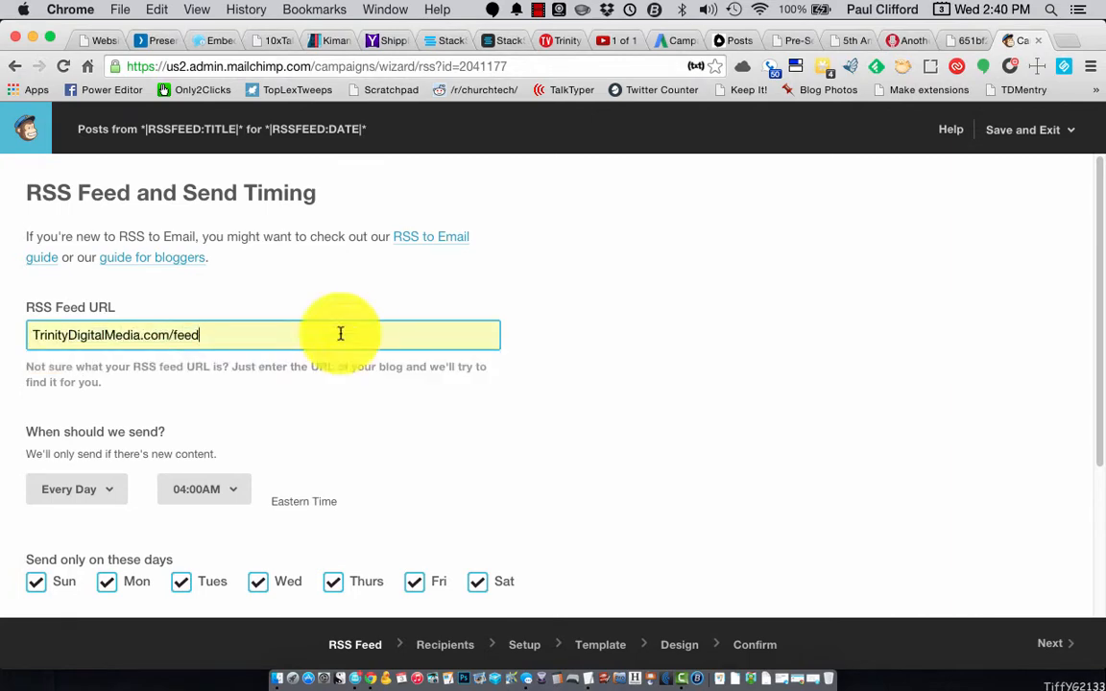
- Schedule the RSS campaign to send every week at 09:00AM
scroll(540, 486, "down", 4)
scroll(538, 484, "up", 4)
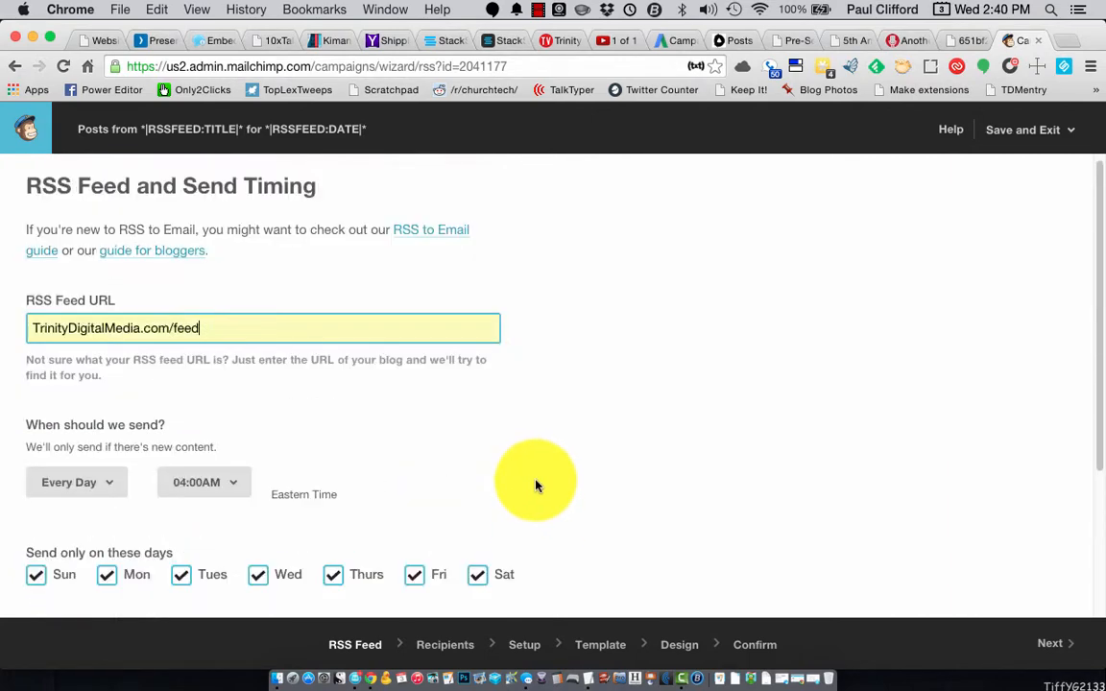
scroll(534, 482, "down", 1)
left_click(115, 427)
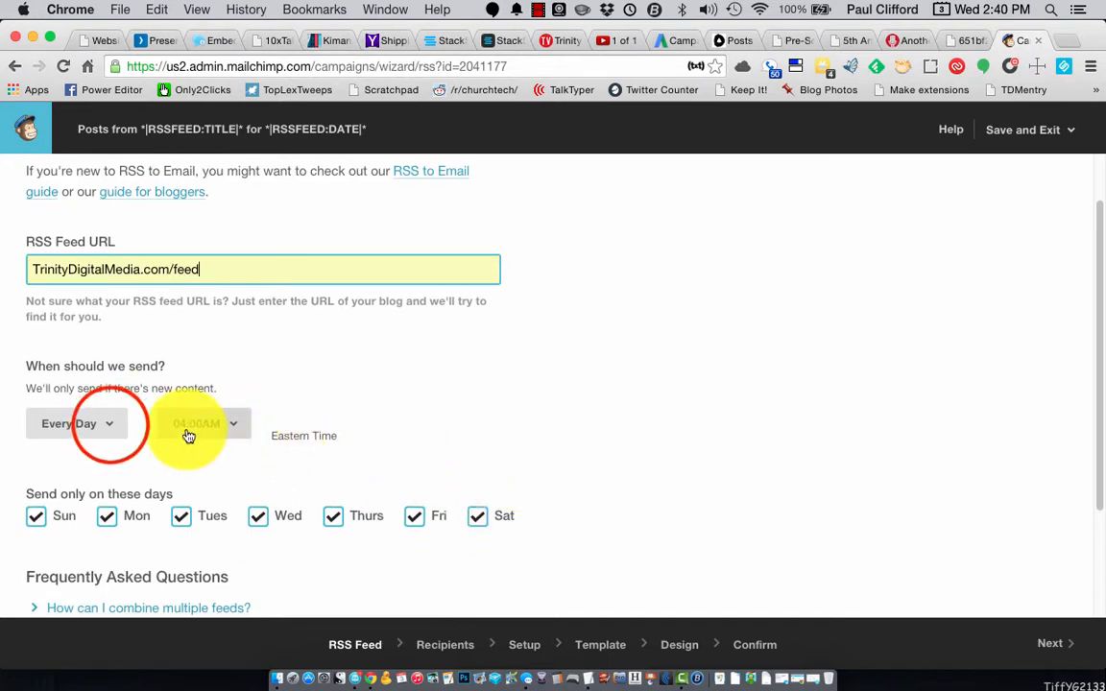
scroll(96, 452, "down", 1)
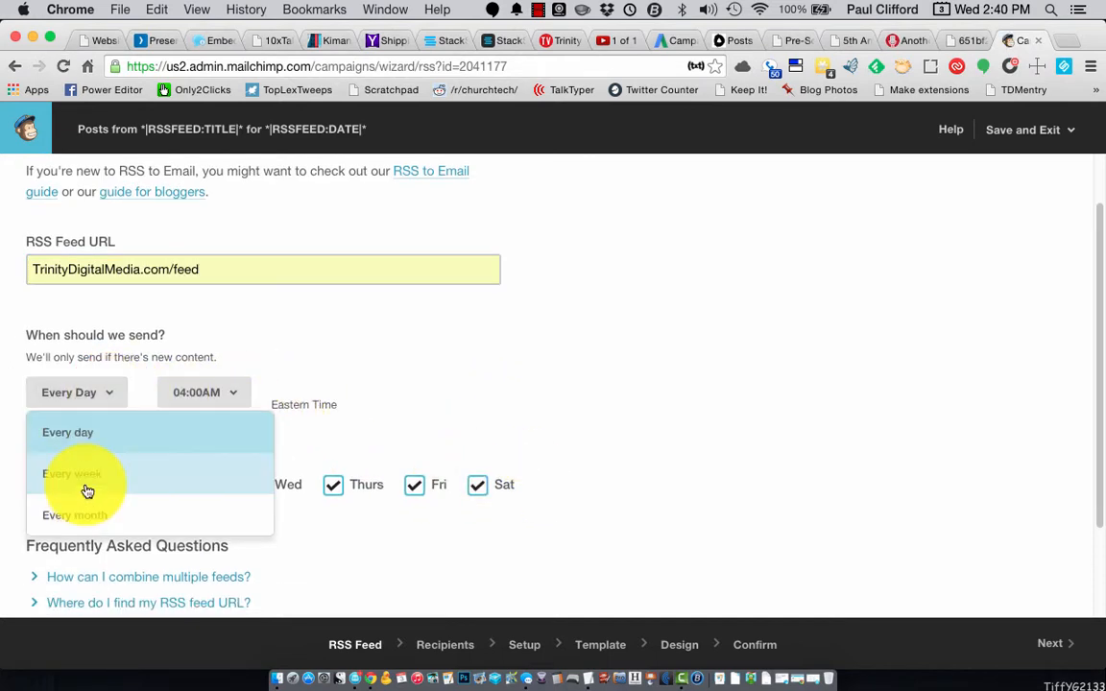
left_click(88, 489)
left_click(86, 486)
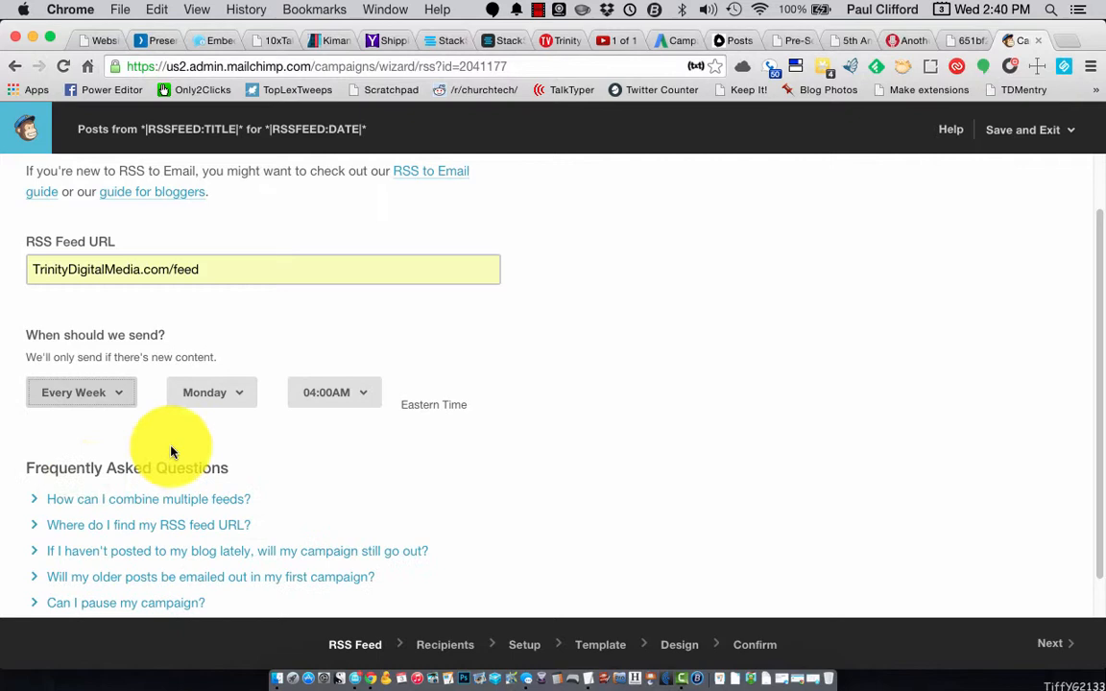
left_click(352, 393)
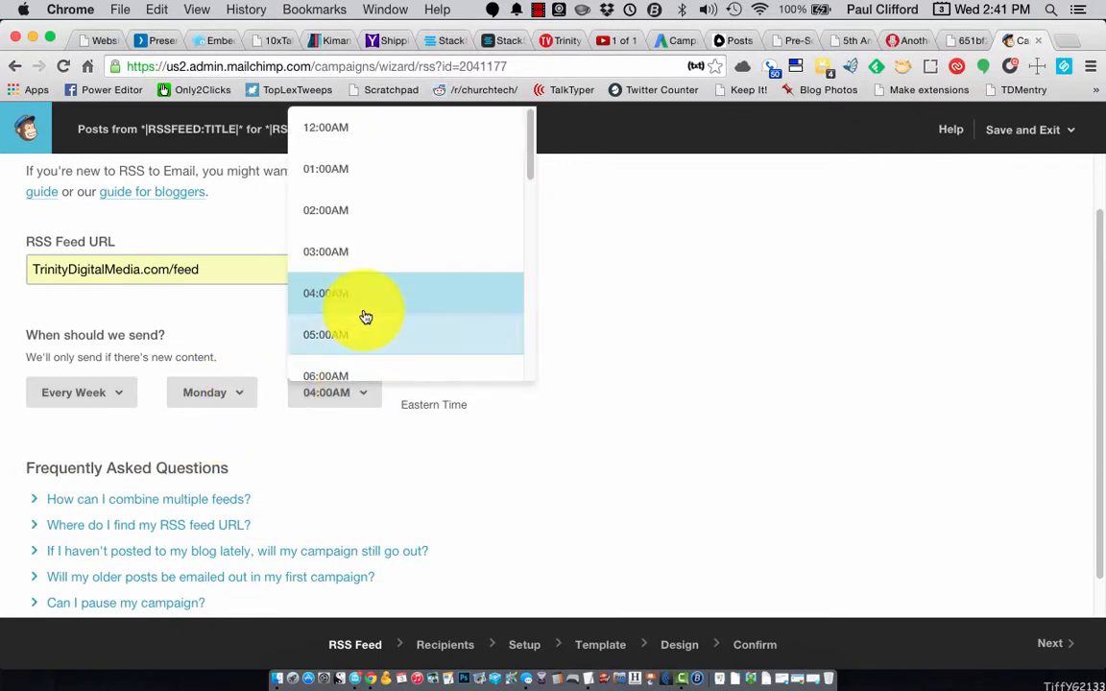
scroll(360, 304, "down", 5)
left_click(338, 191)
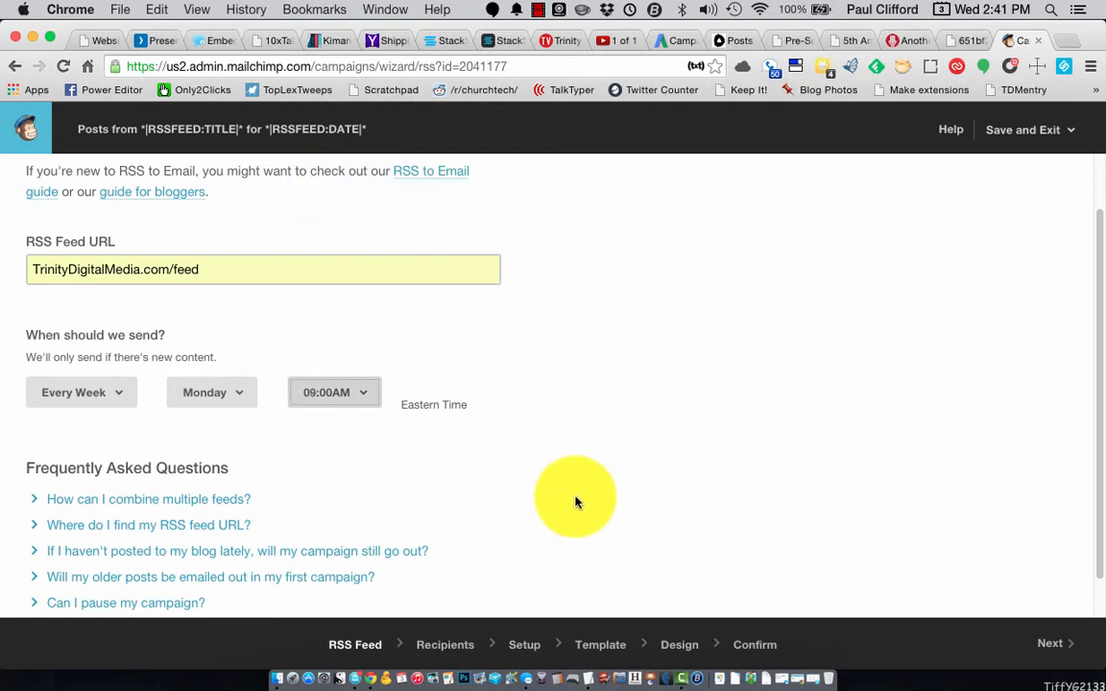
scroll(576, 502, "down", 2)
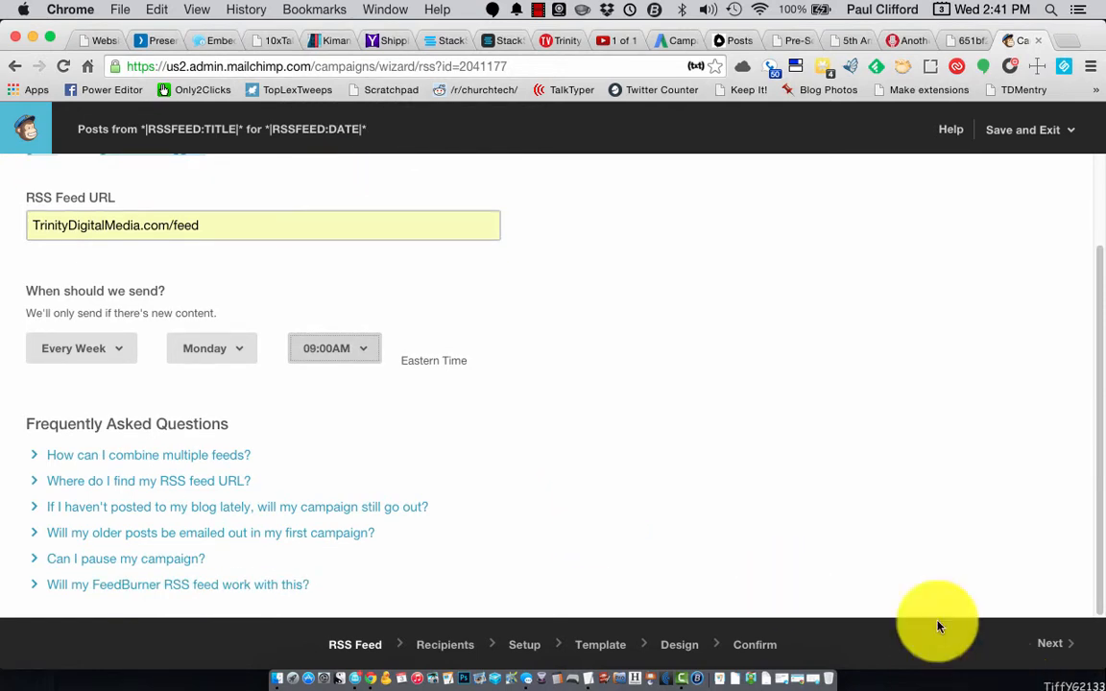
- Continue to the campaign's recipients and choose to send to a new segment of the "5 church video tools" list
left_click(1050, 642)
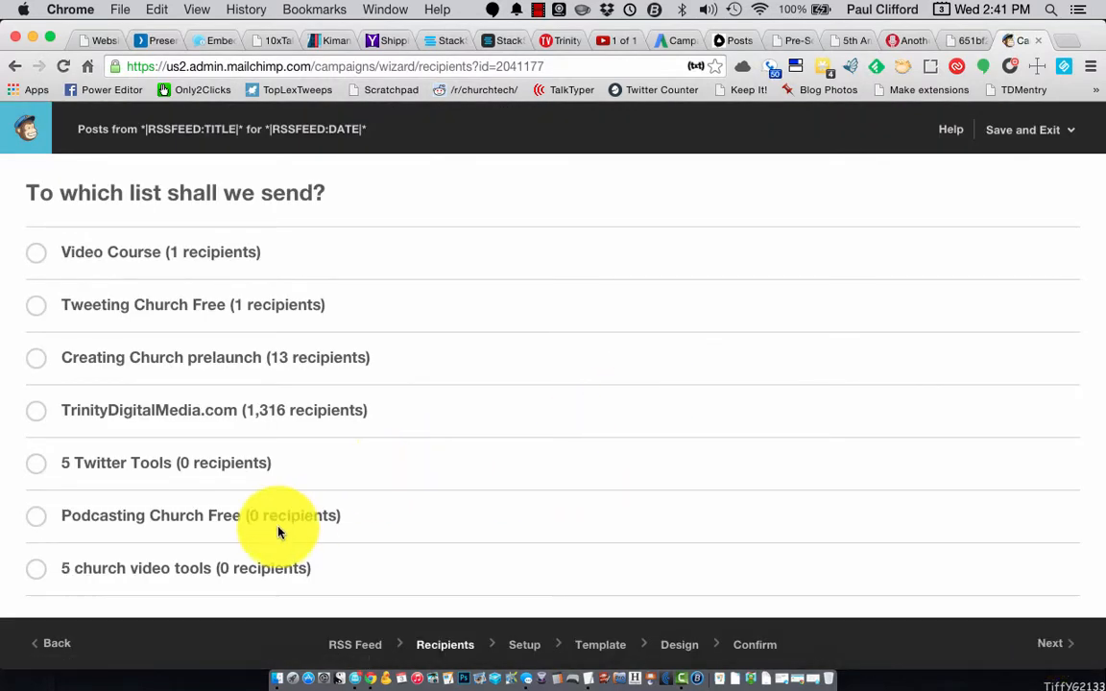
left_click(35, 571)
scroll(389, 562, "down", 3)
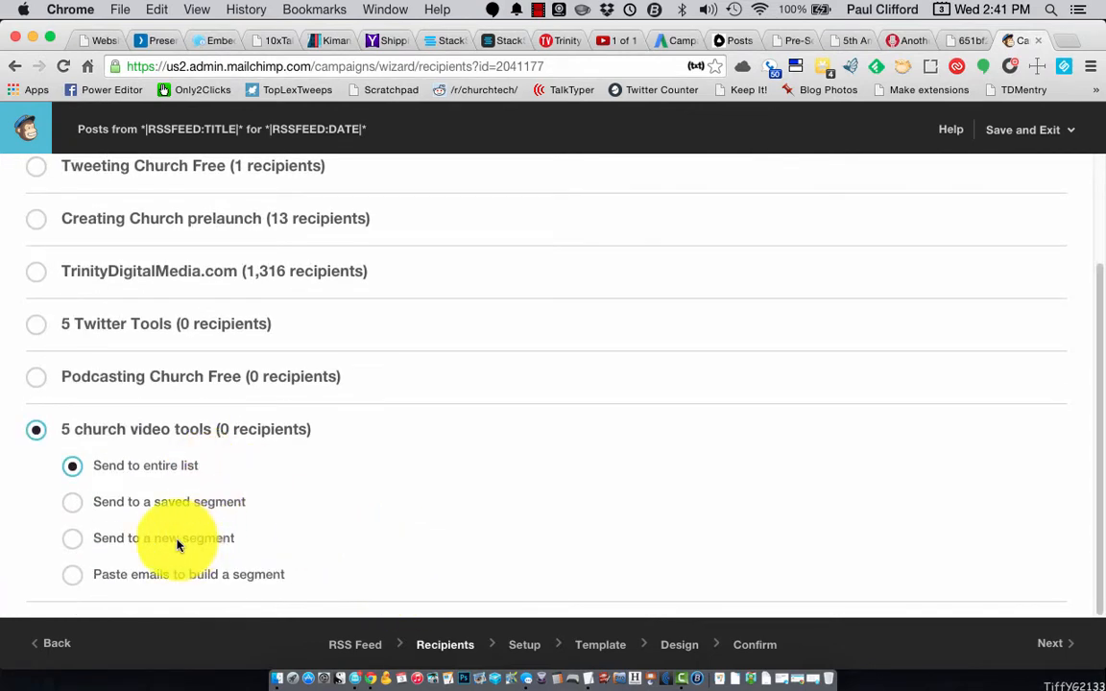
left_click(73, 539)
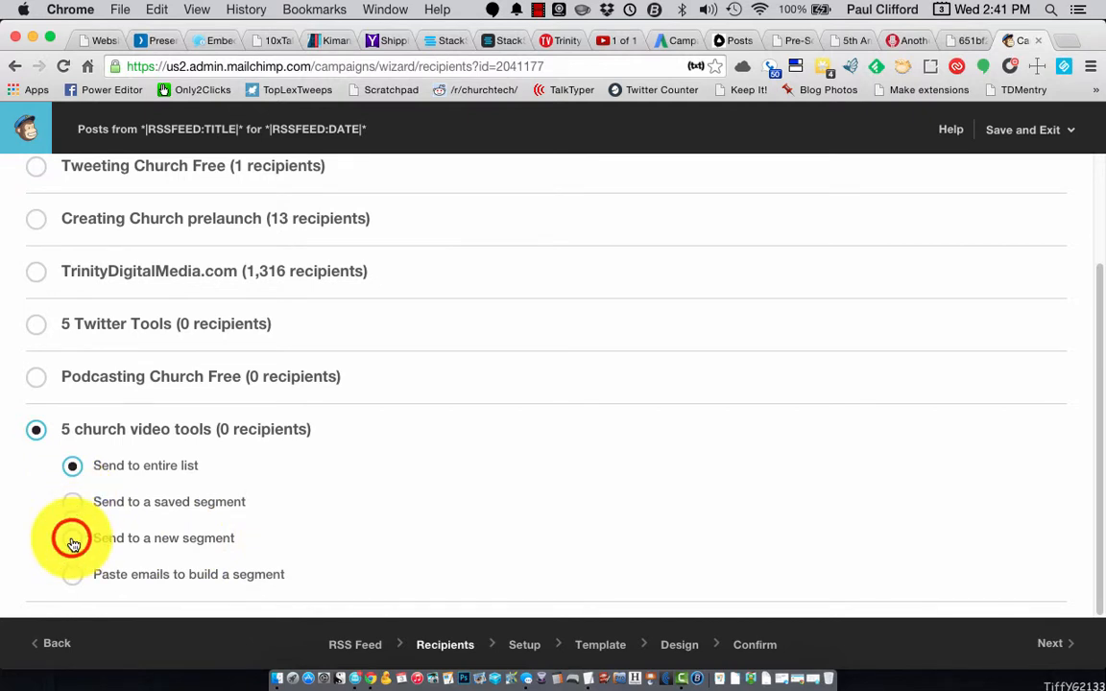
- Limit the segment to subscribers whose blog-updates group answer is one of "Yes, sign me up!", and continue to the campaign setup
scroll(385, 518, "down", 4)
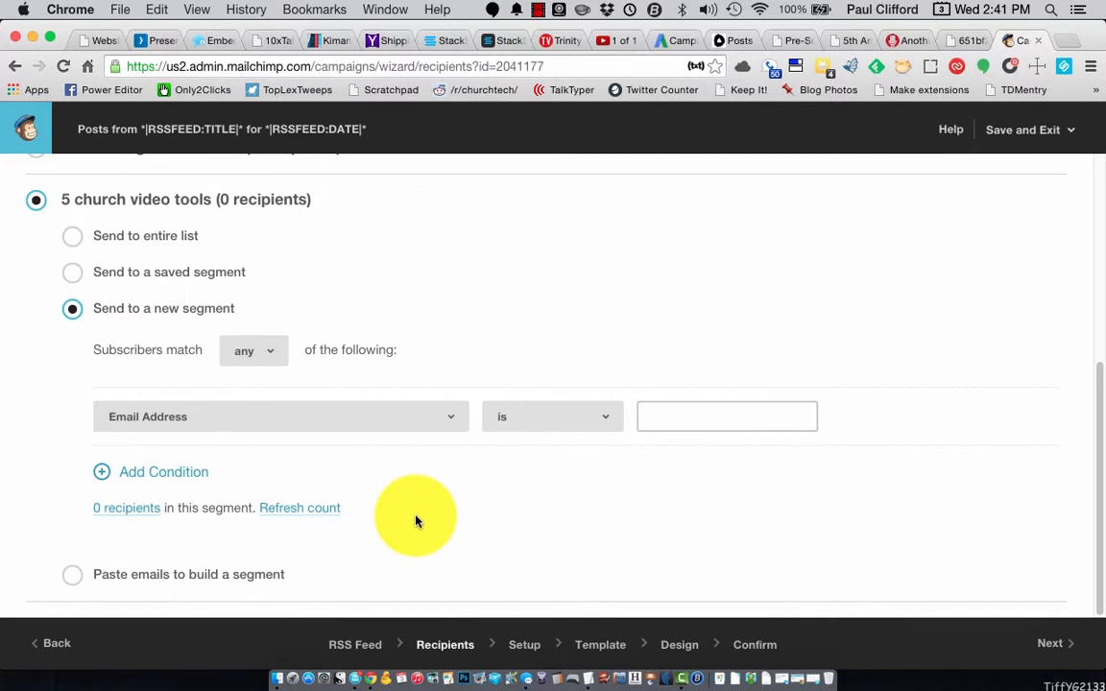
left_click(455, 420)
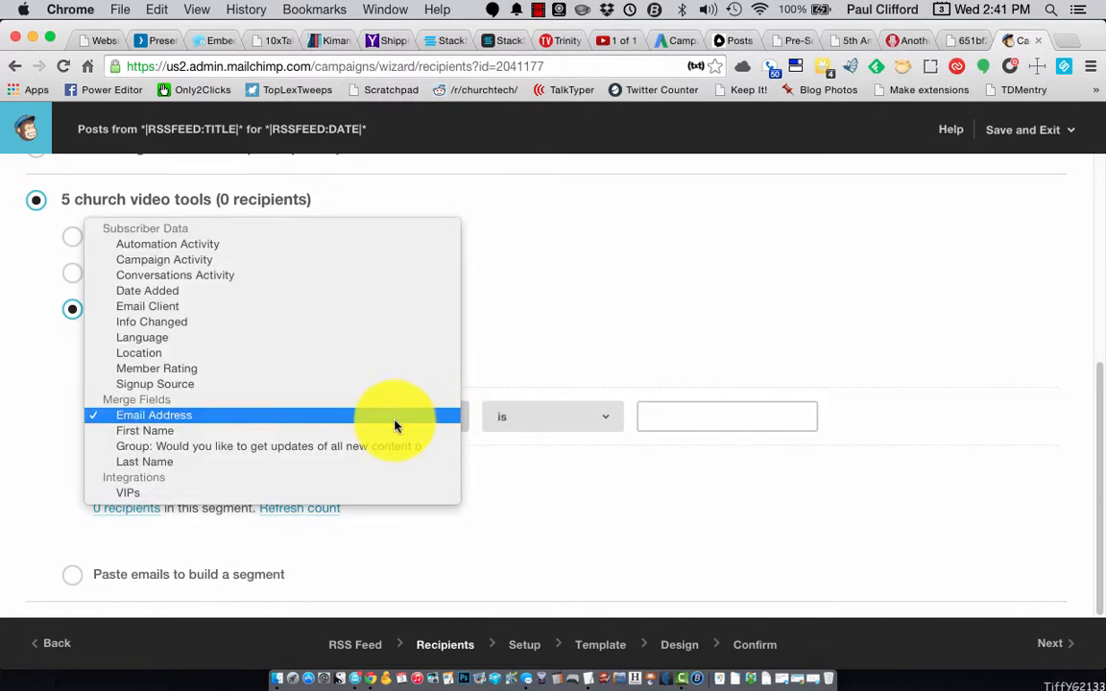
left_click(378, 448)
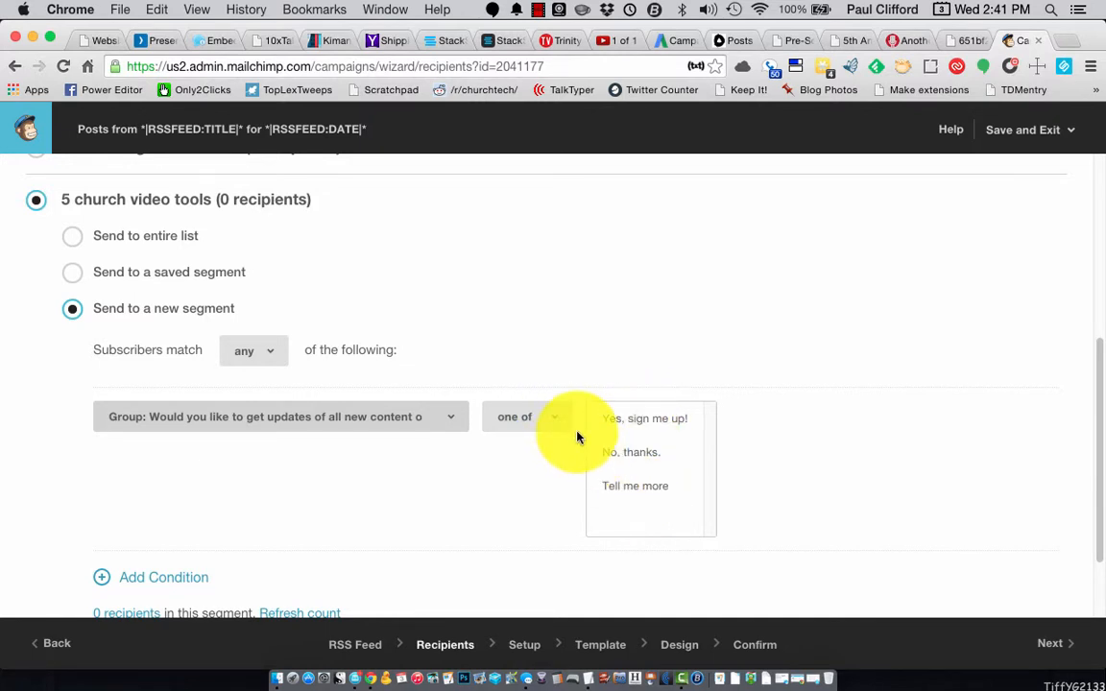
left_click(635, 420)
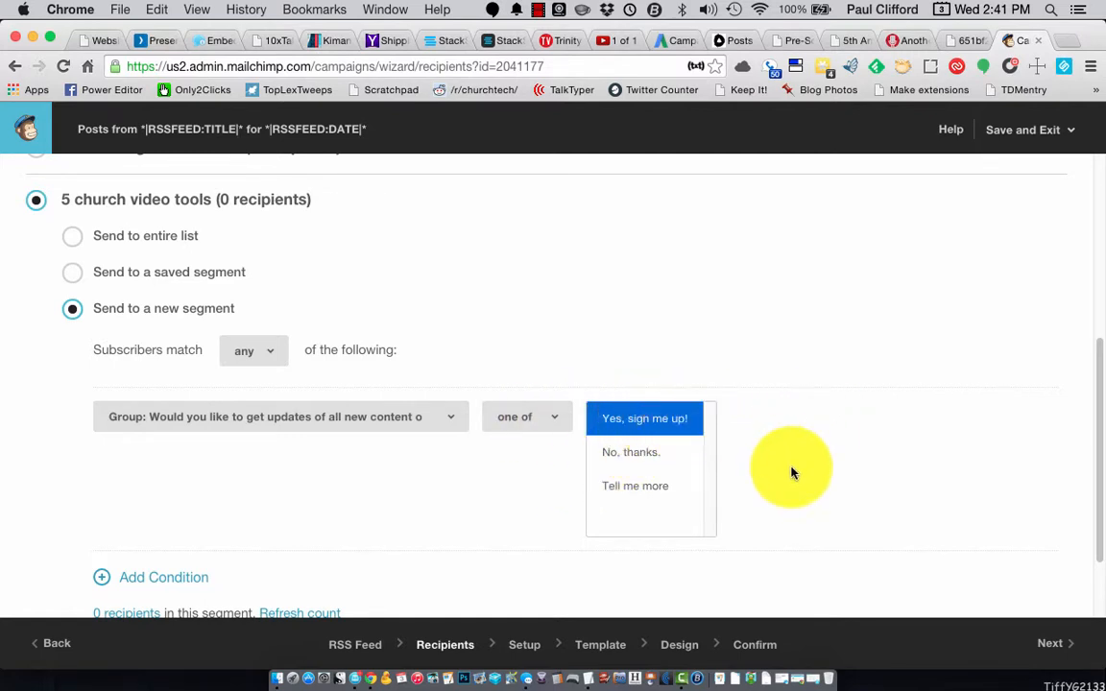
scroll(790, 464, "down", 3)
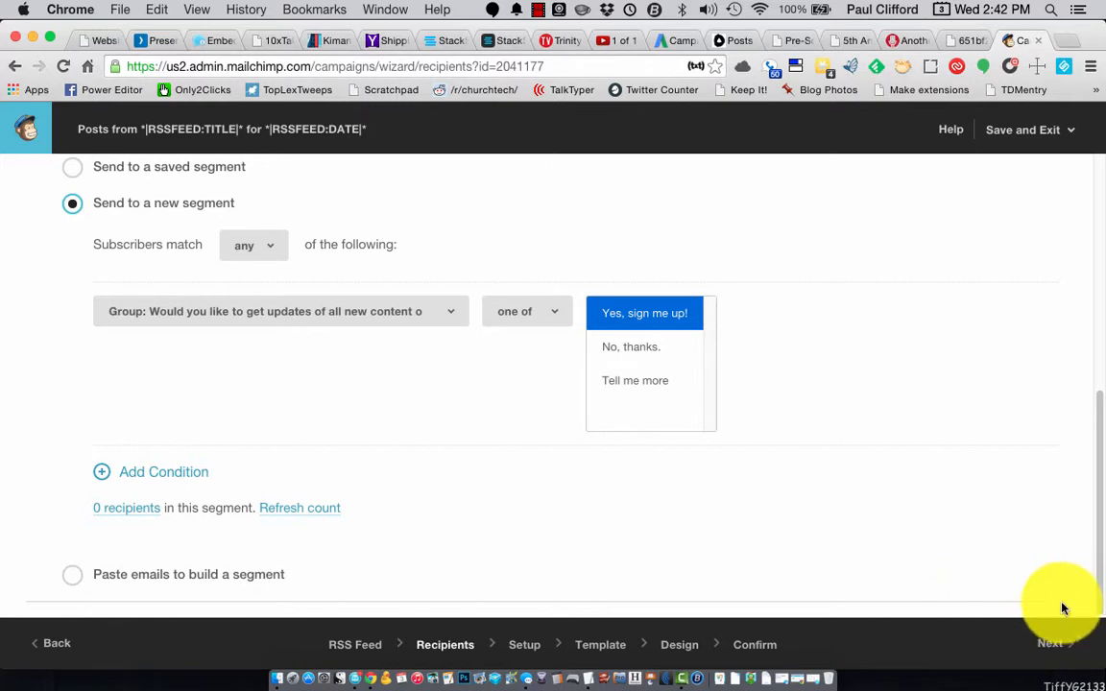
left_click(1053, 644)
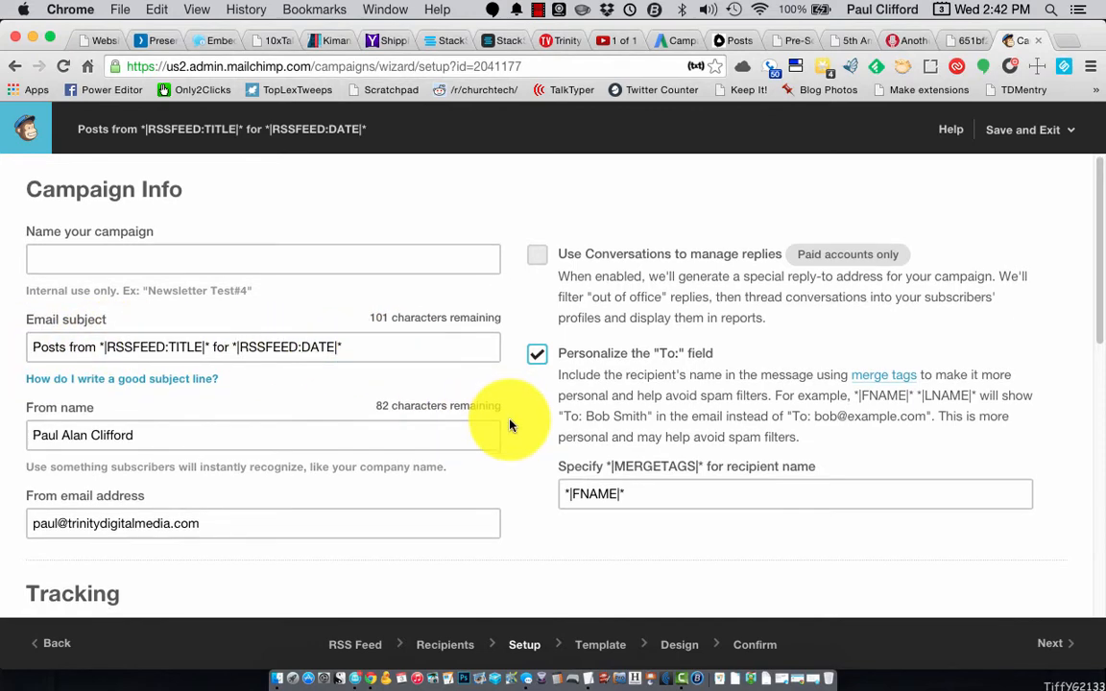
- Review the campaign's setup, examining the sender name, sender email address, subject, tracking, social media and authentication options
scroll(483, 427, "down", 10)
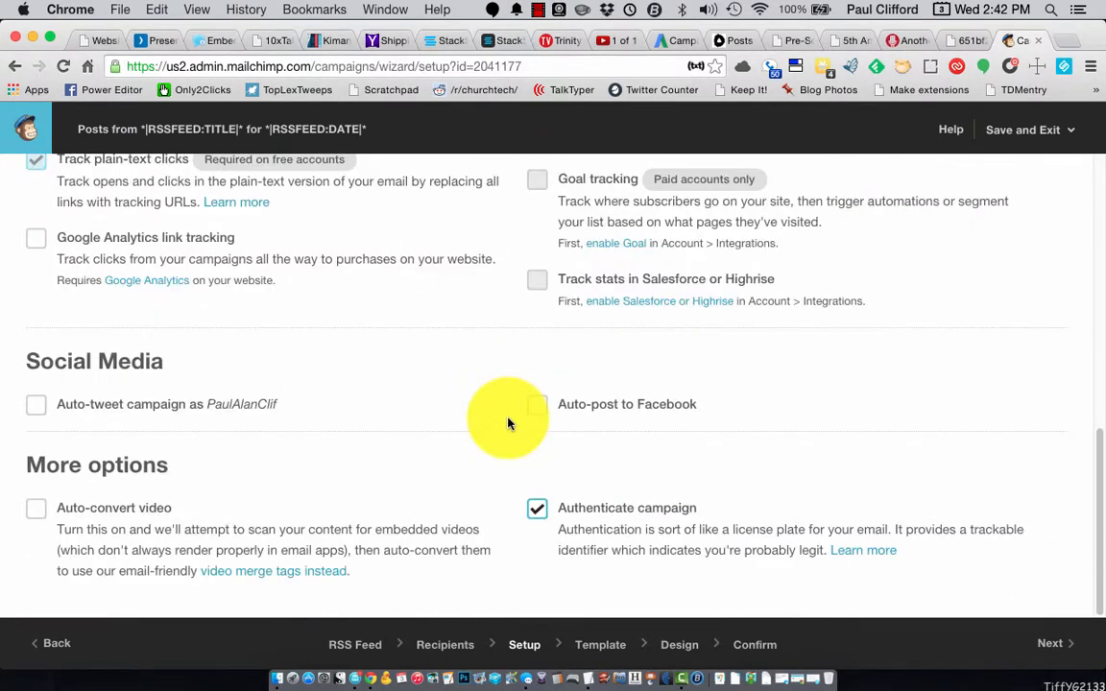
scroll(509, 423, "up", 10)
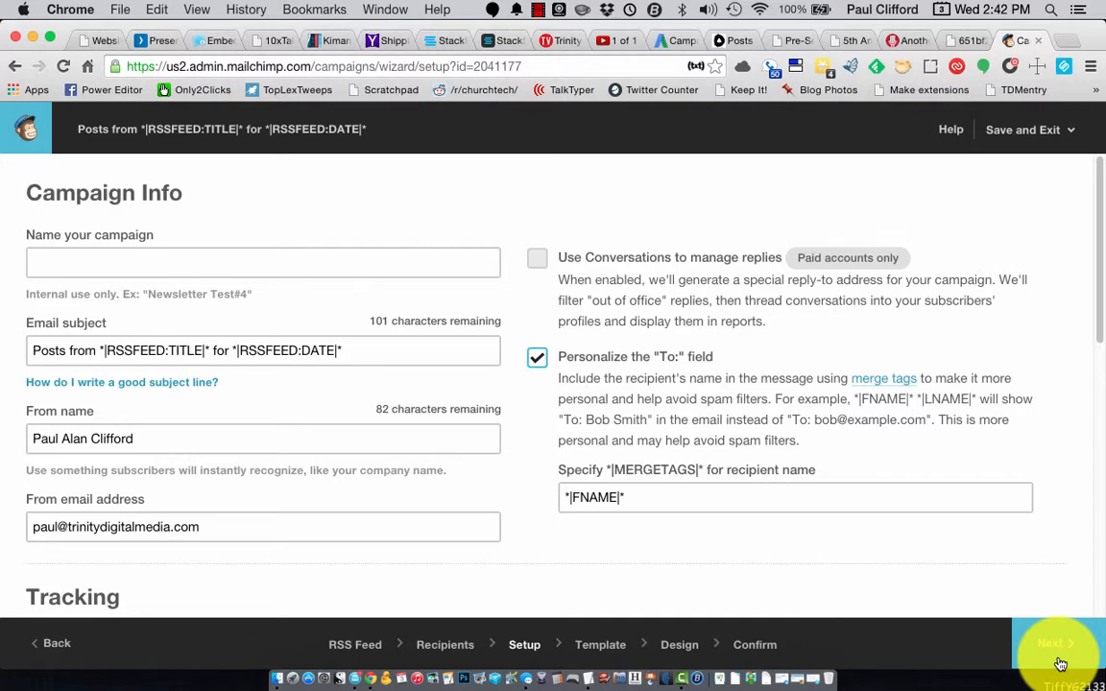
left_click(198, 526)
left_click_drag(197, 526, 19, 515)
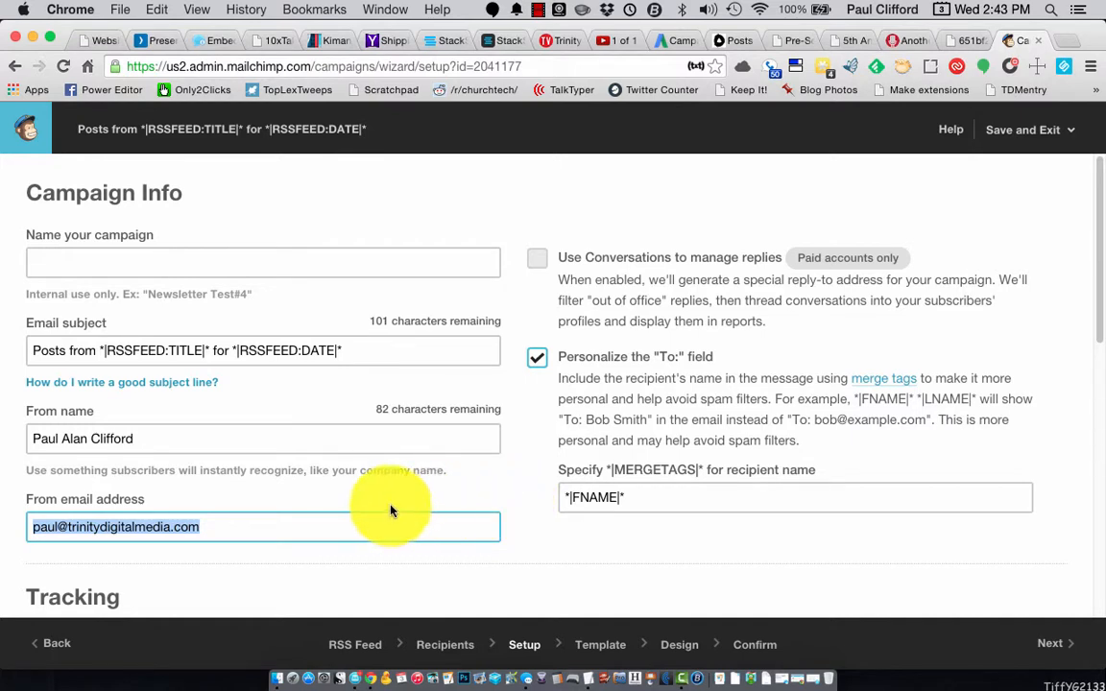
left_click(110, 439)
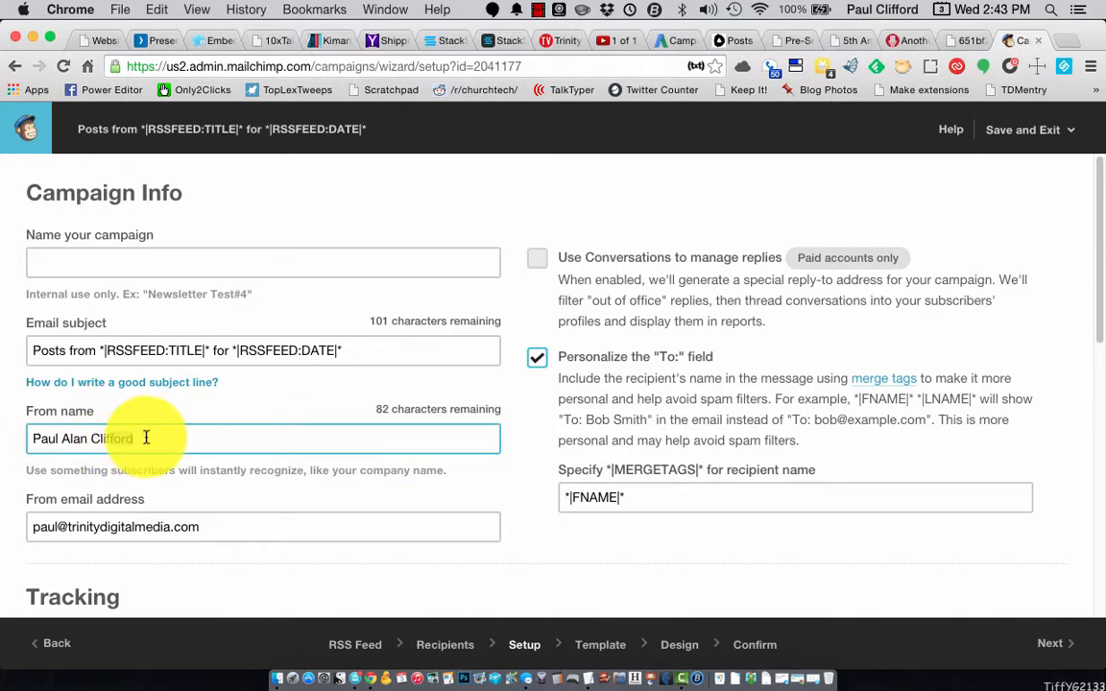
left_click_drag(151, 445, 123, 395)
left_click(348, 375)
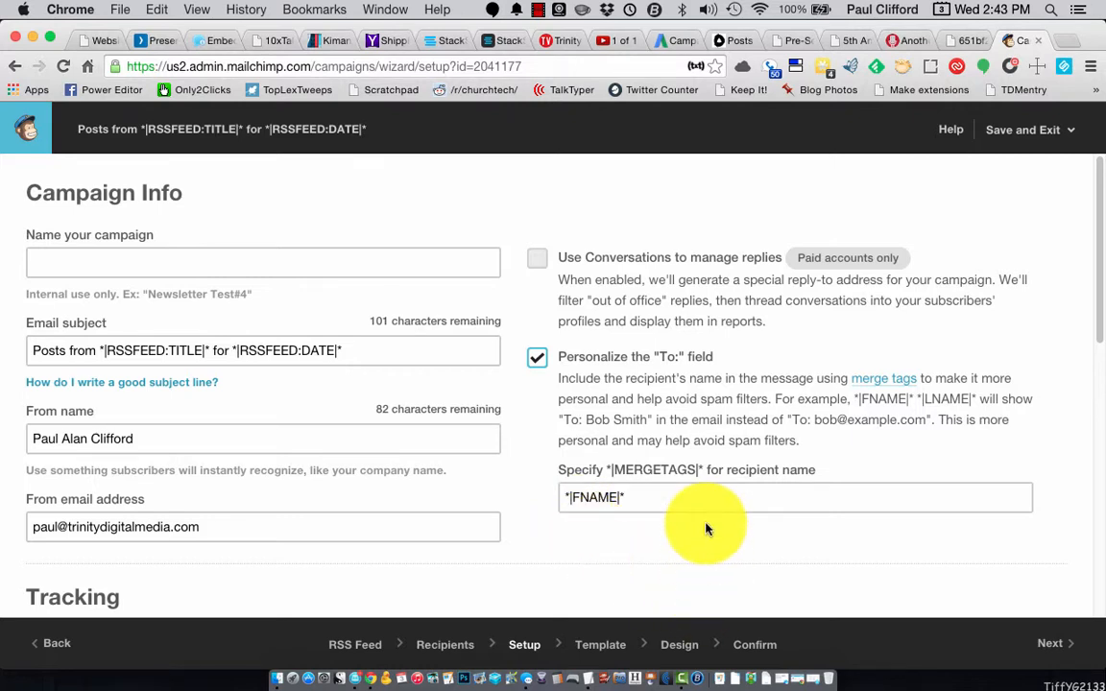
scroll(706, 529, "down", 10)
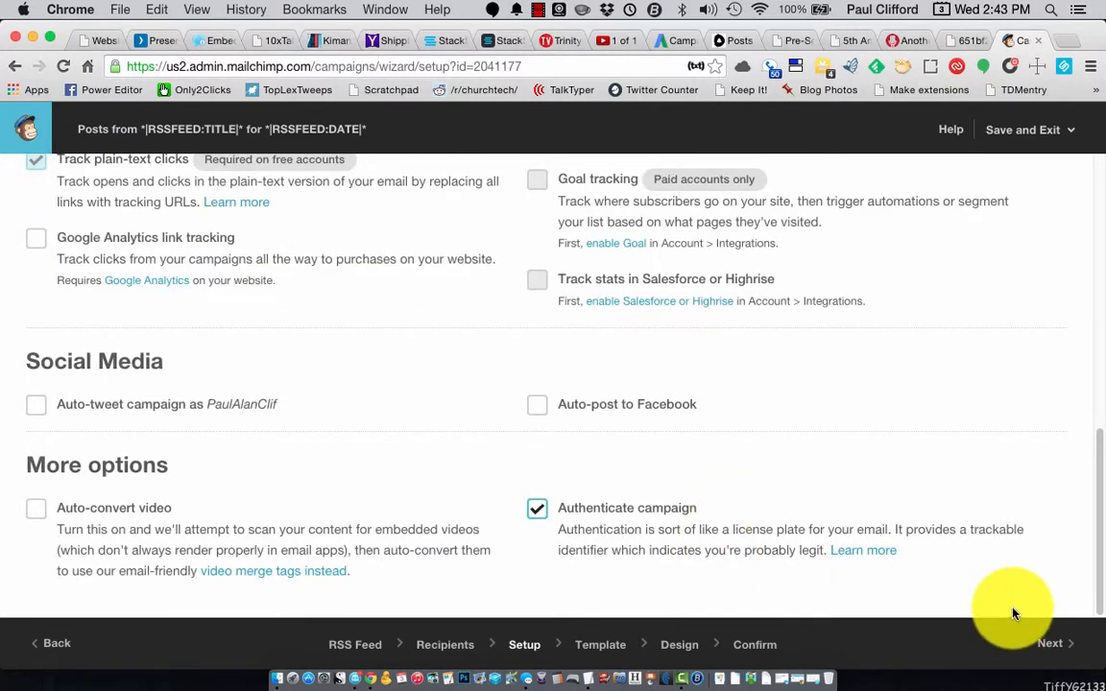